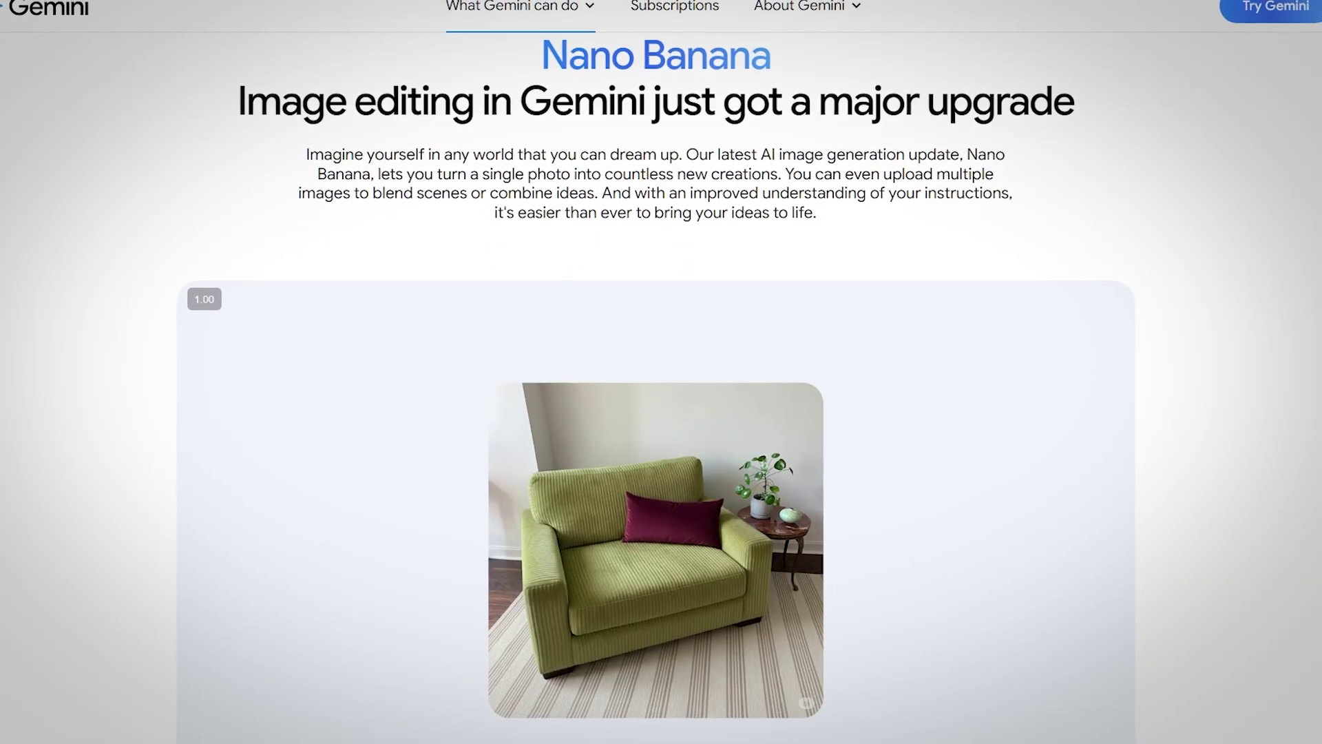
Leave the Nano Banana page for the Gemini app and start a fresh chat at Ask Gemini.
scroll(661, 371, "down", 1)
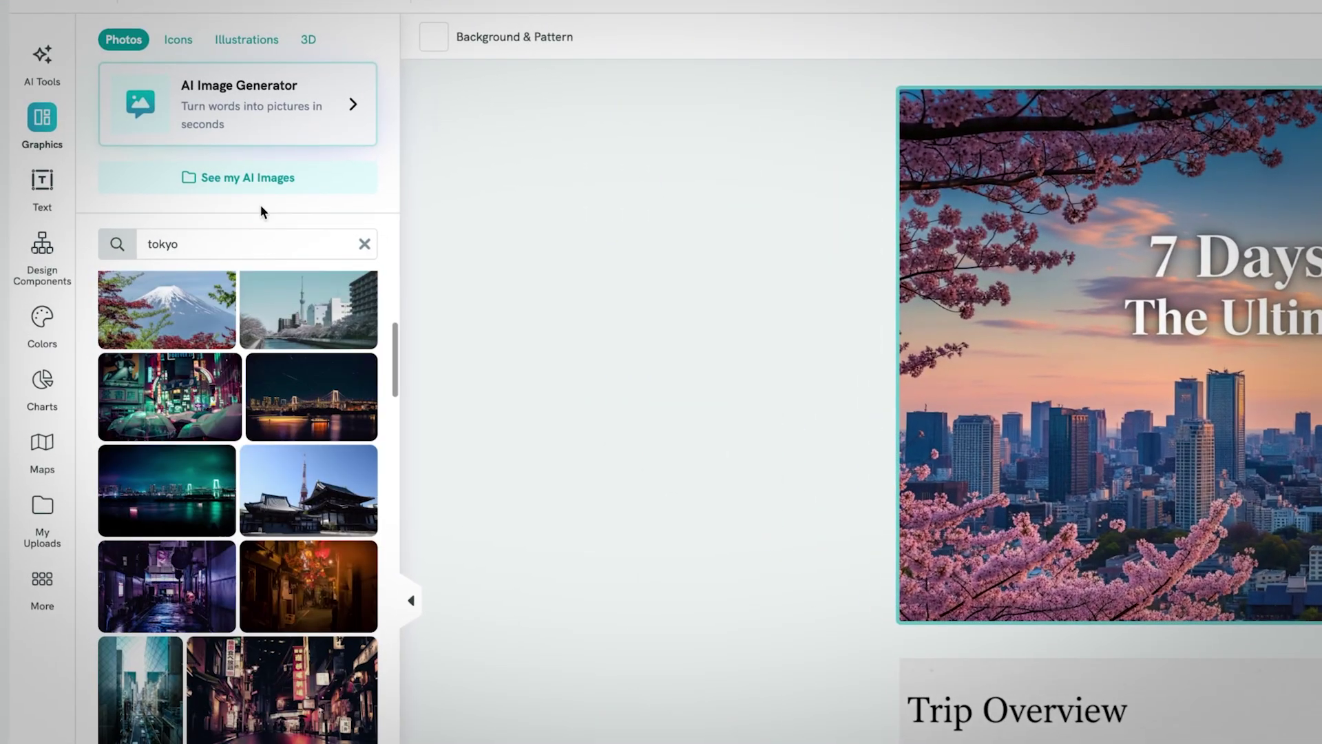
left_click(145, 65)
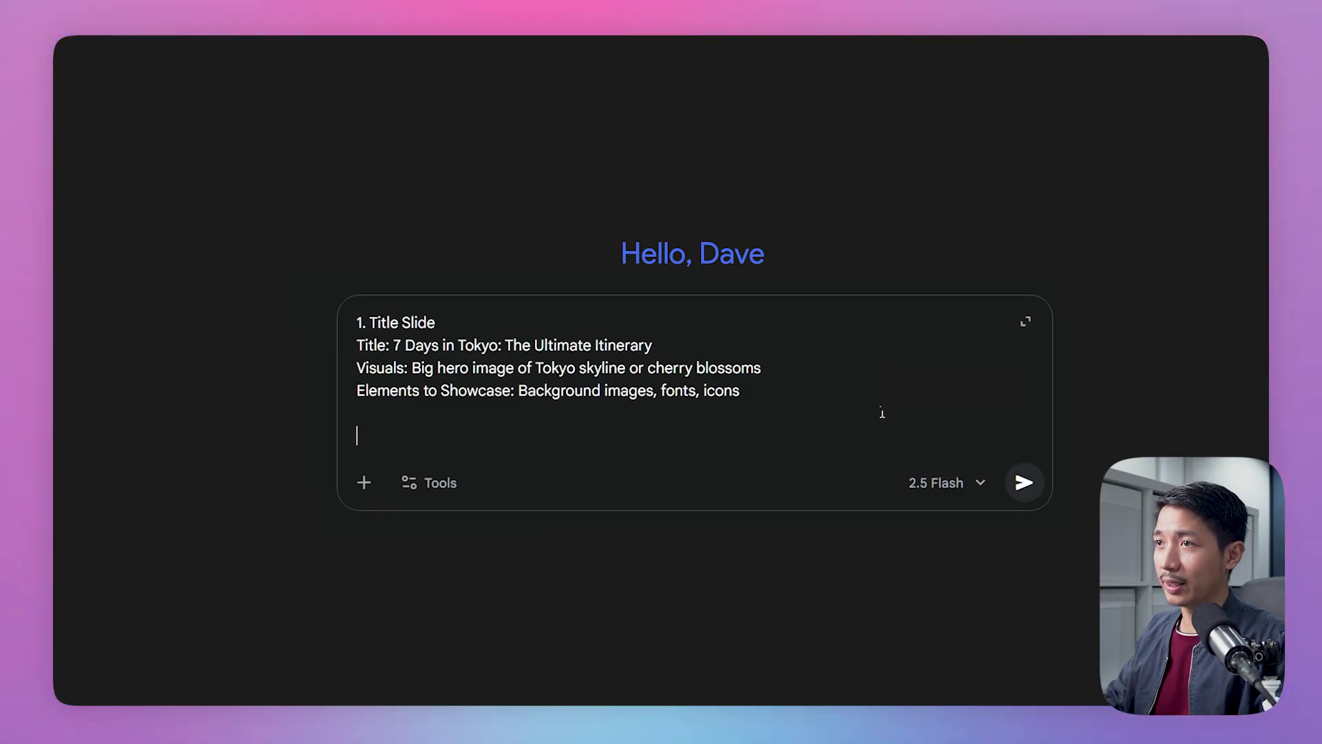
Finish the Tokyo title-slide prompt with '16:9 aspect ratio' and send it to Gemini.
type("9 aspect ")
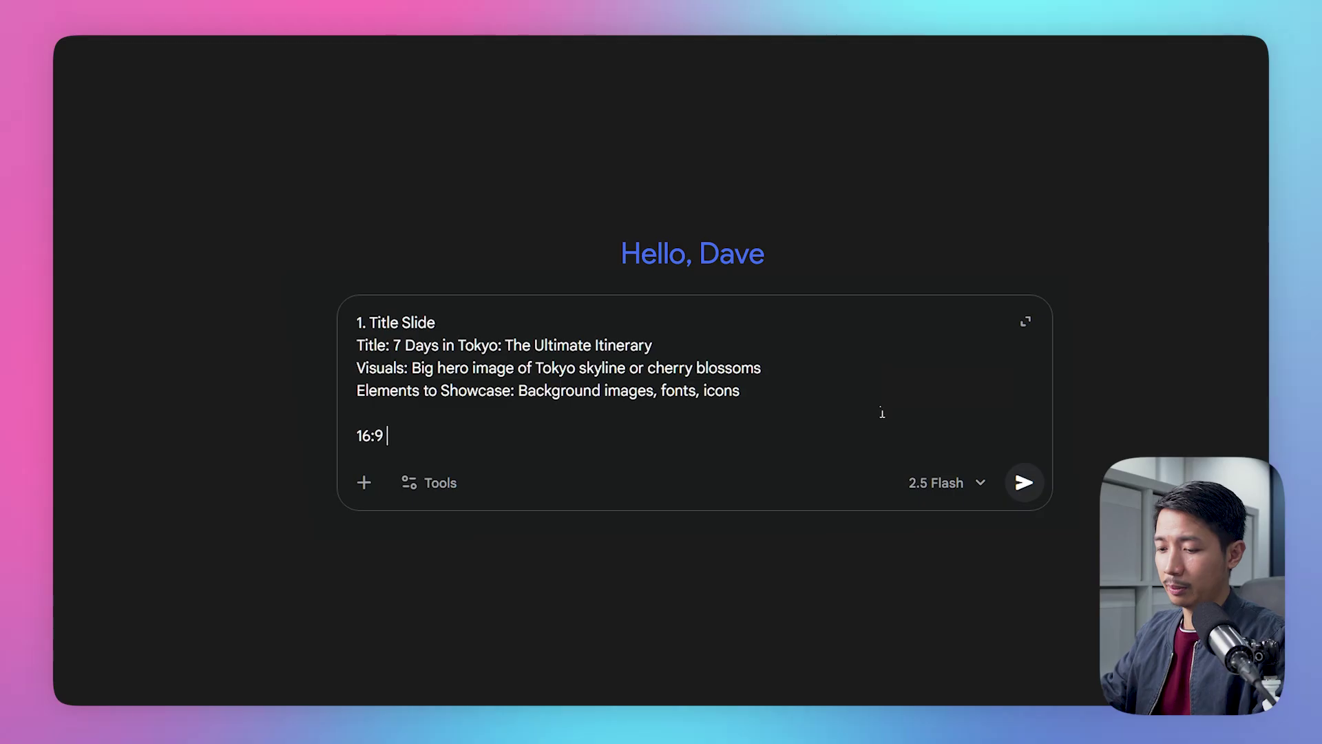
type("ratio")
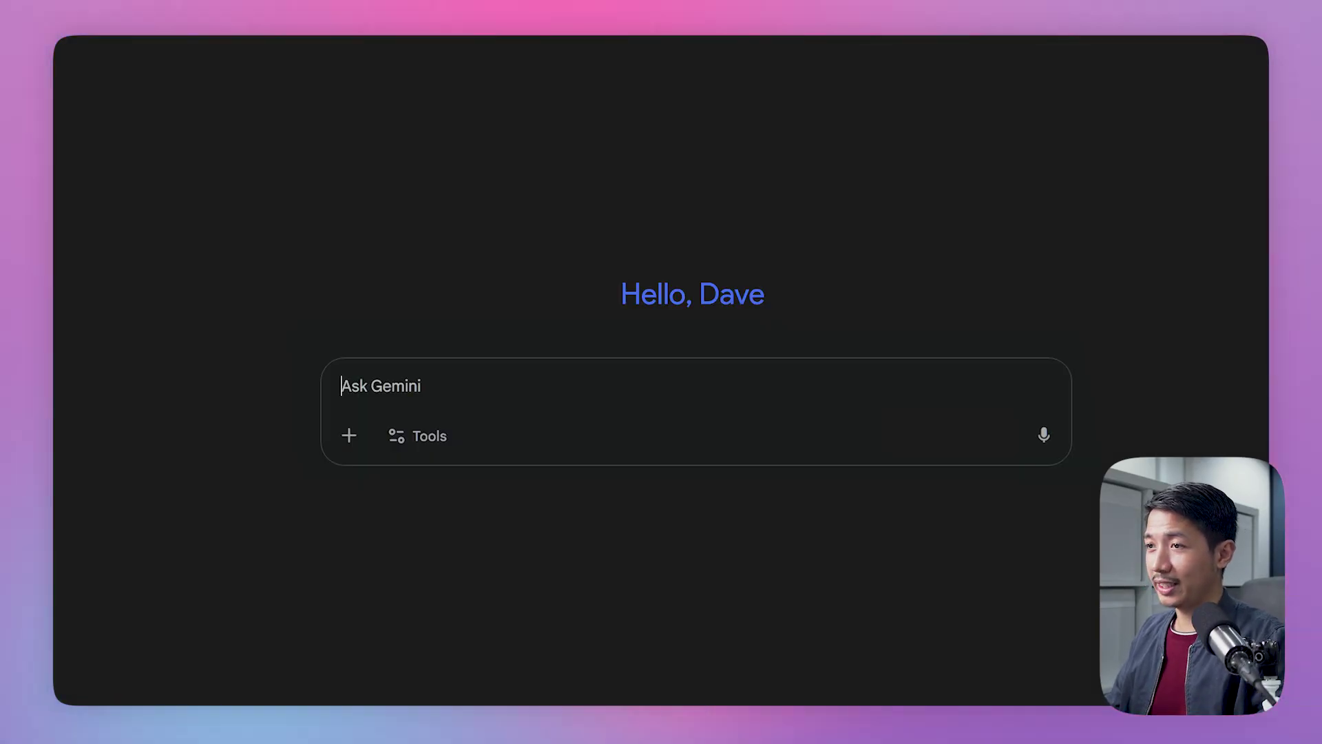
Paste and send the Trip Overview prompt (7 days, 5 neighborhoods, 20+ attractions), then enlarge the image.
type("ntrodu")
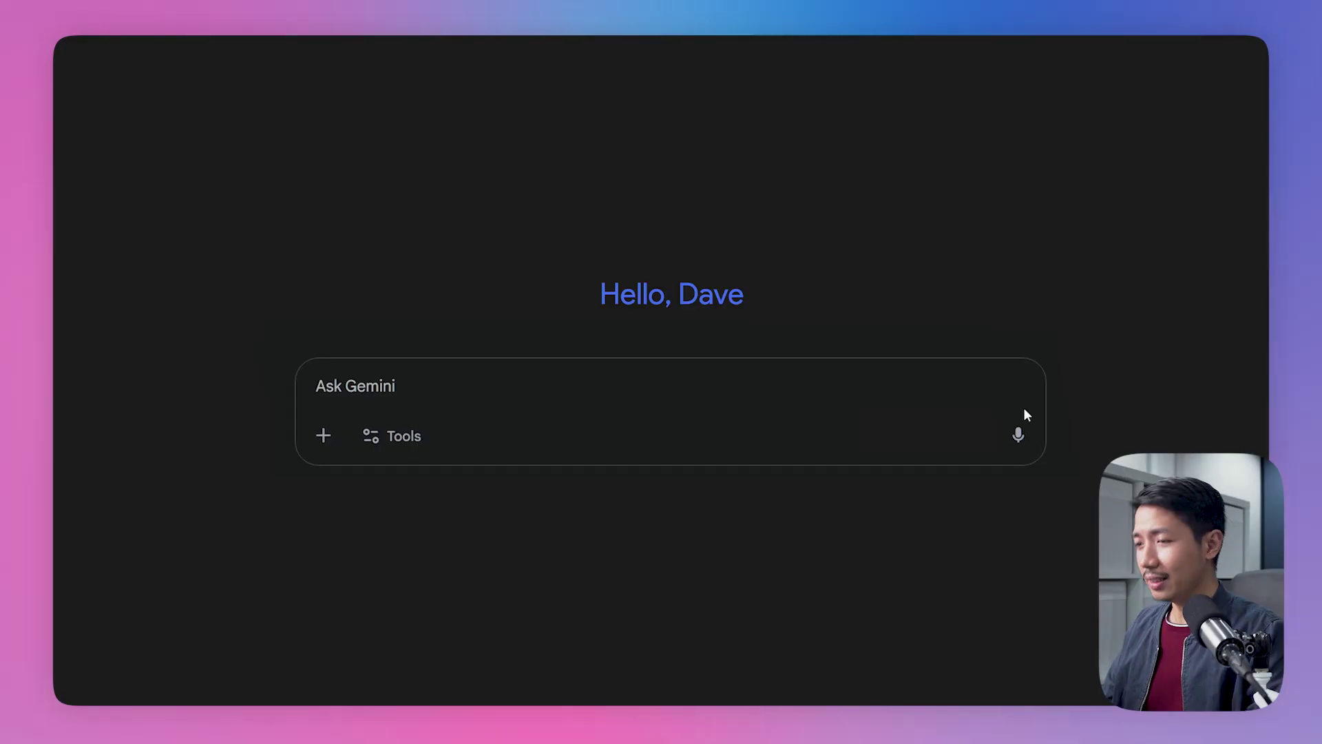
left_click(832, 378)
type("2. Trip Overview Content: At-a-galance summary: 7 days, 5 neighborhoods, 20 attractions...")
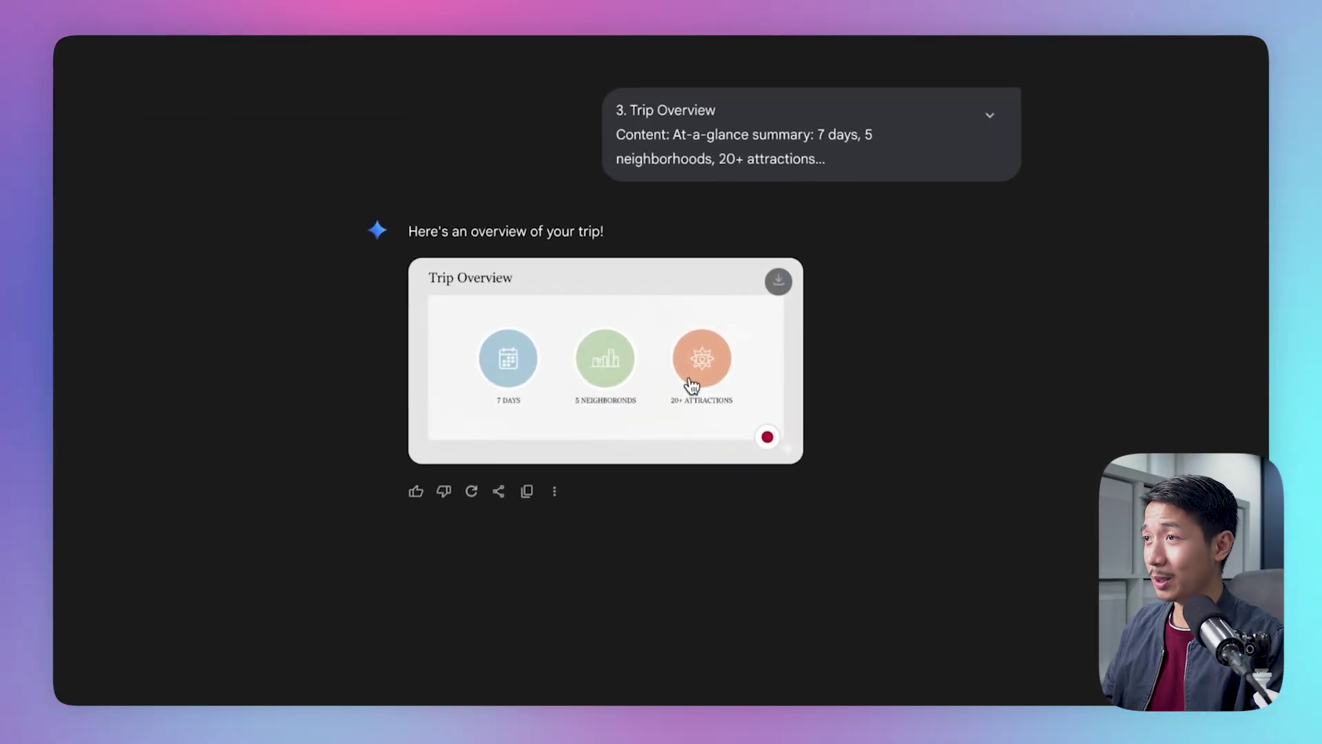
left_click(690, 366)
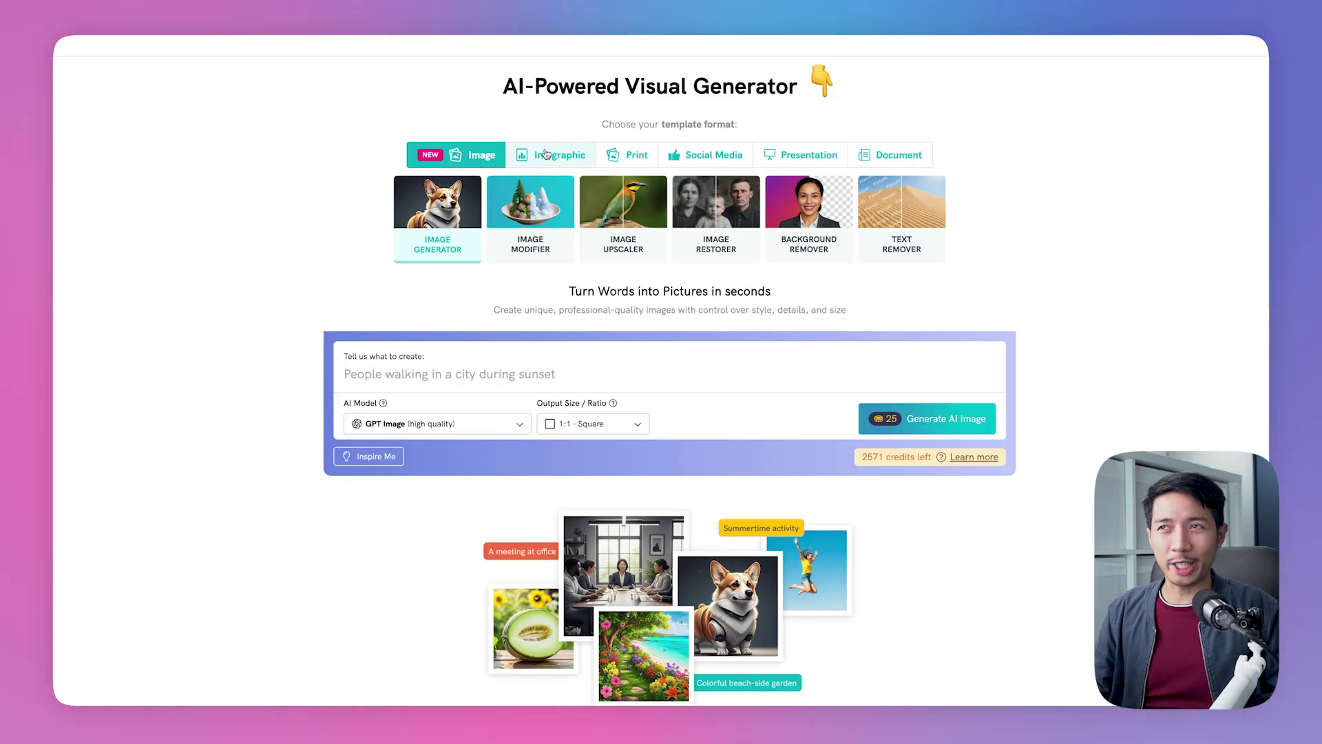
Look through the Infographic, Print and Social Media formats, then choose Presentation.
left_click(551, 154)
left_click(647, 155)
left_click(710, 155)
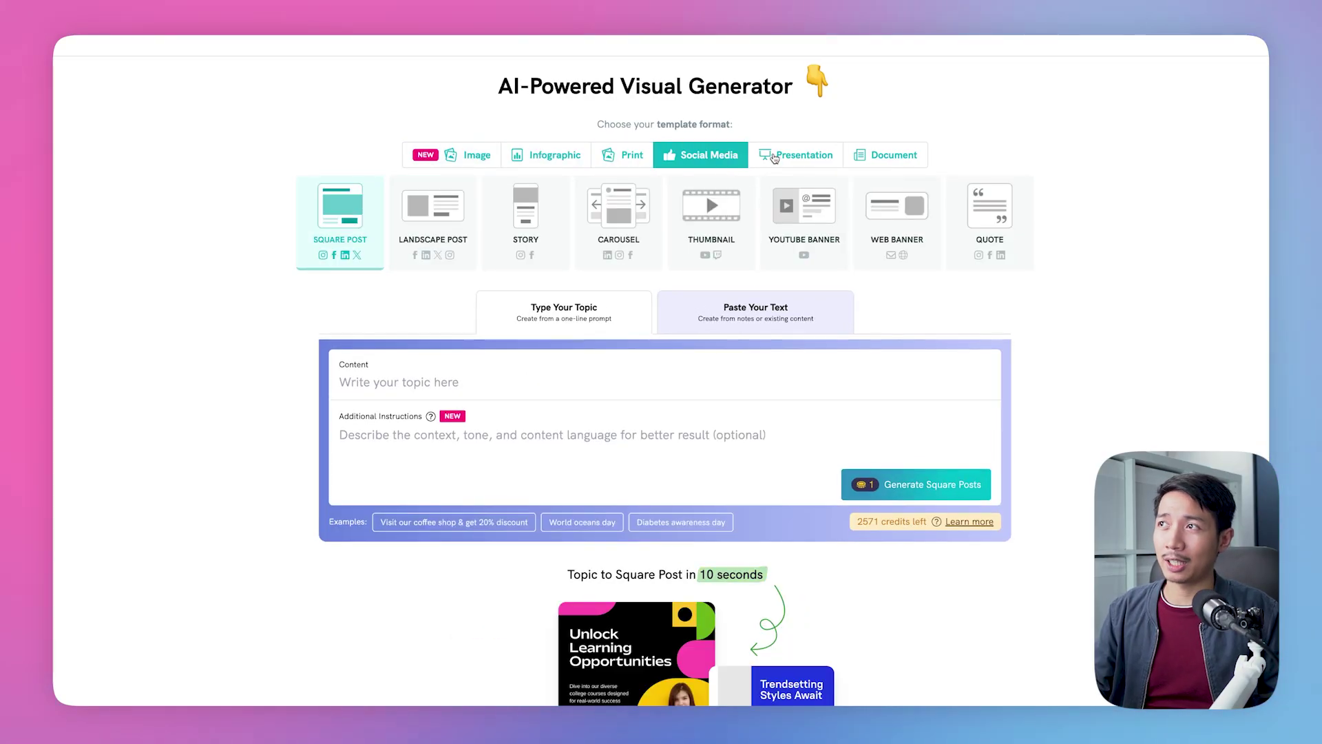
left_click(783, 155)
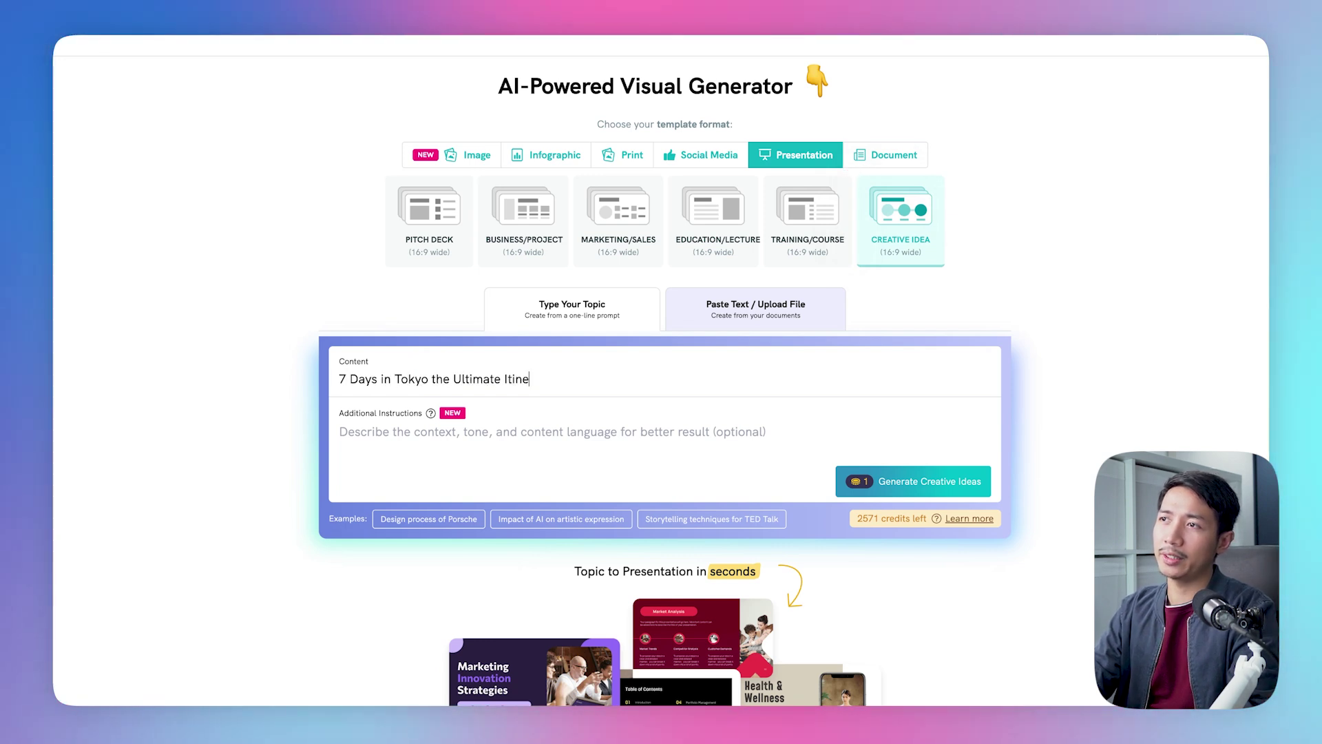
Enter the topic '7 Days in Tokyo the Ultimate Itinerary' and begin the travel-guide instructions.
type("rary")
left_click(344, 431)
type("Create a tra")
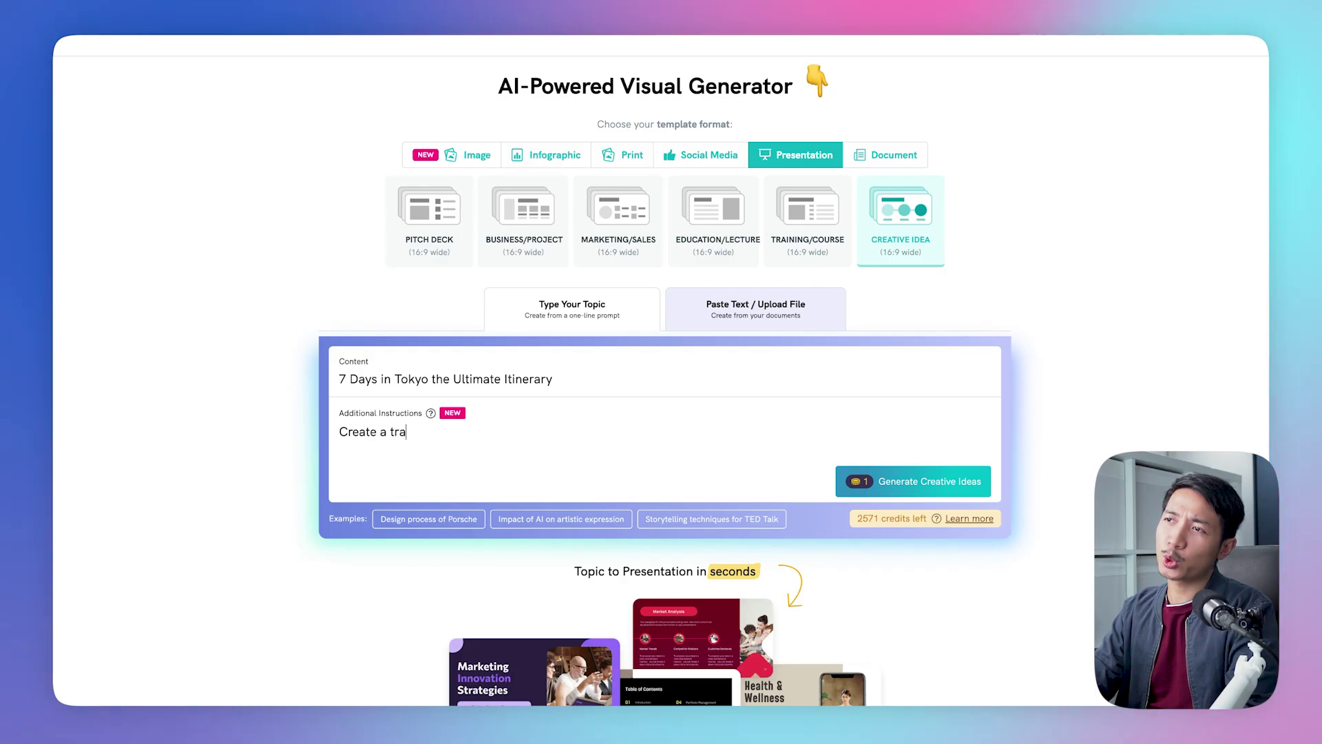
type("vel guide pr")
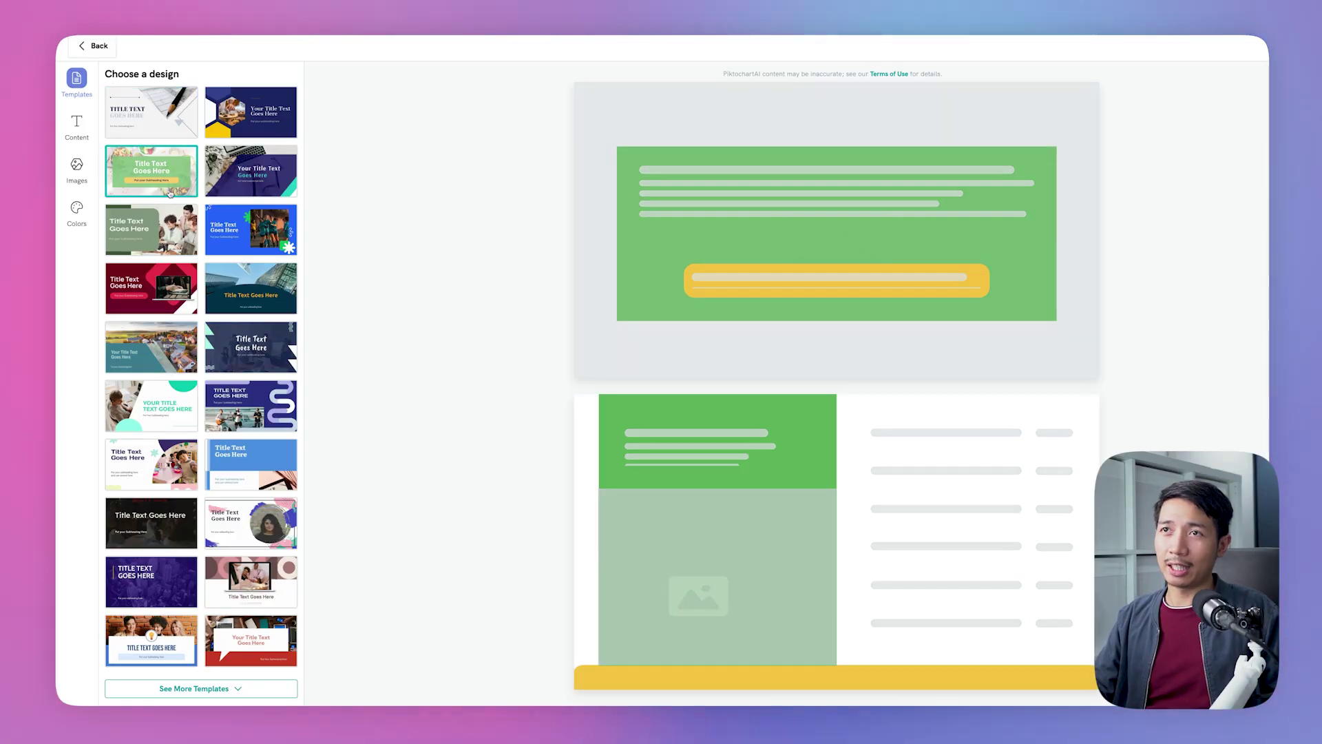
Preview the sage-green, red, brush-stroke and laptop designs for the Tokyo deck.
left_click(157, 233)
left_click(162, 278)
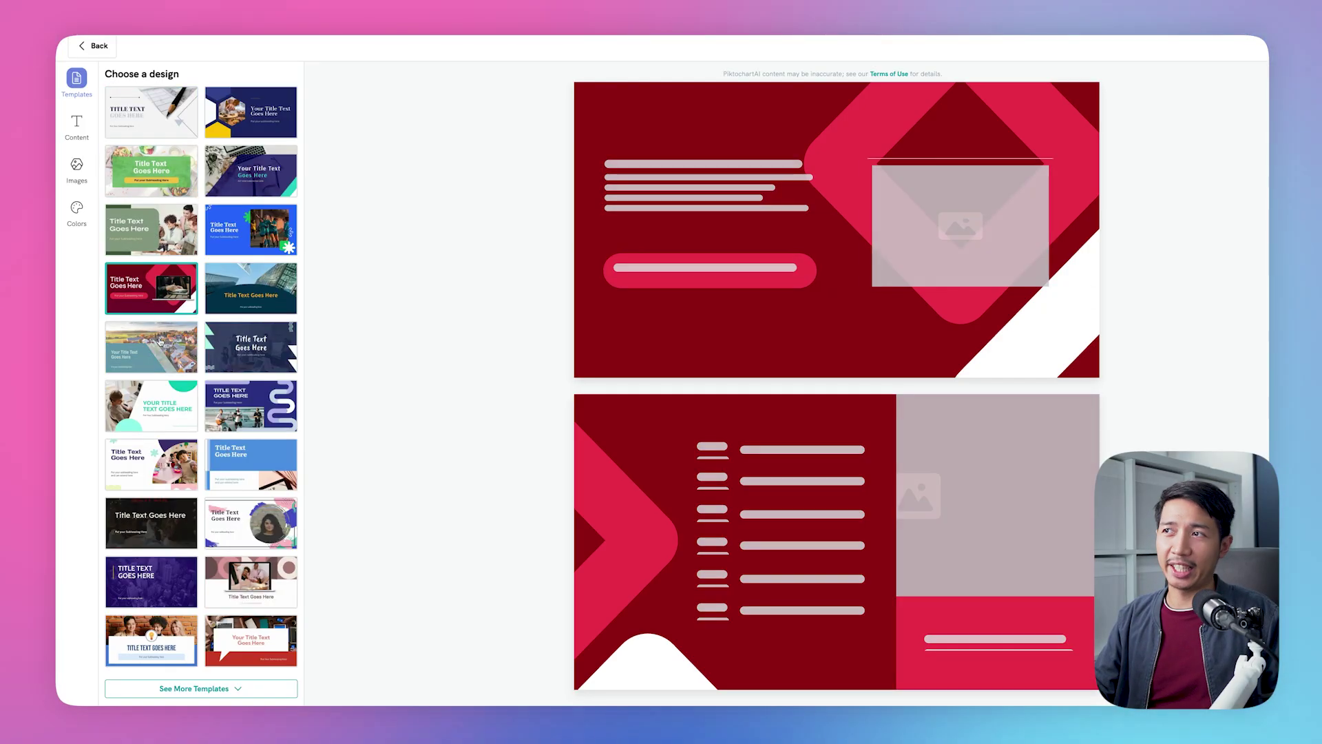
left_click(254, 523)
left_click(245, 574)
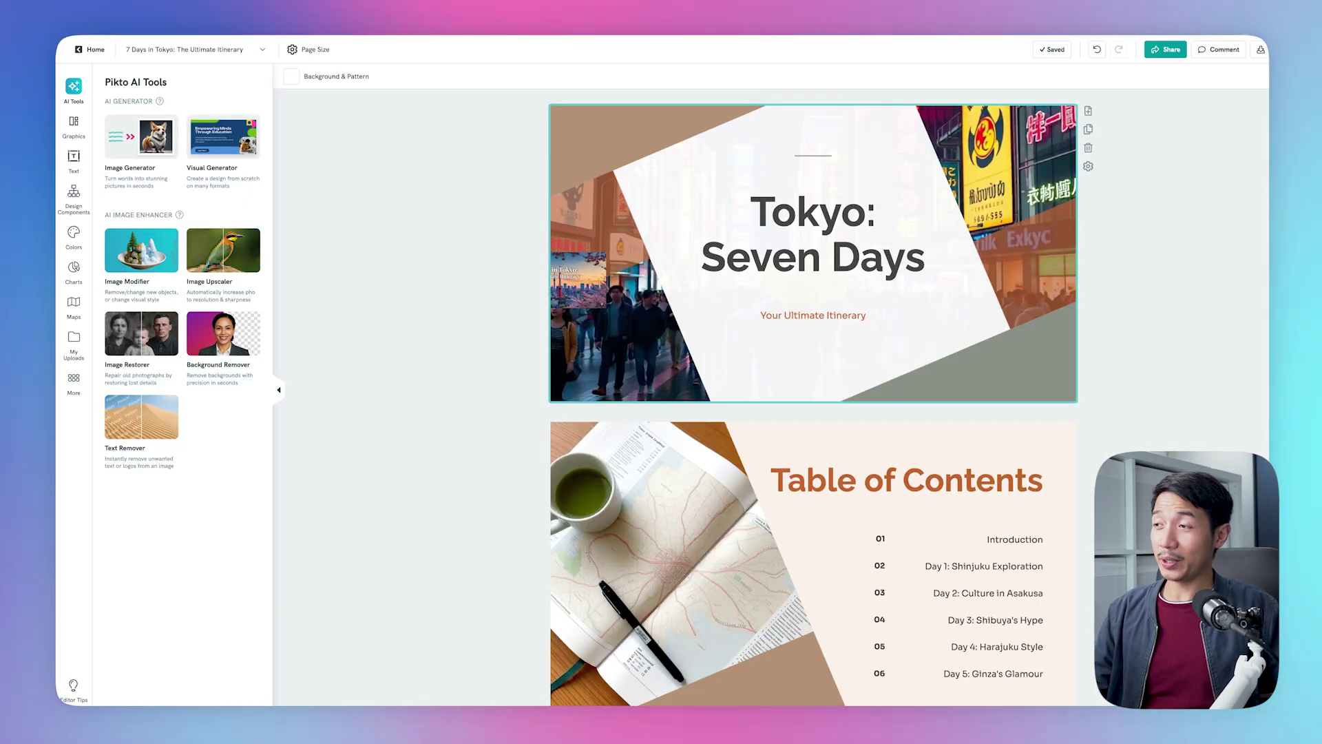
Scroll through the generated deck's day-by-day slides down to Day 7 and the Summary.
scroll(812, 413, "down", 2)
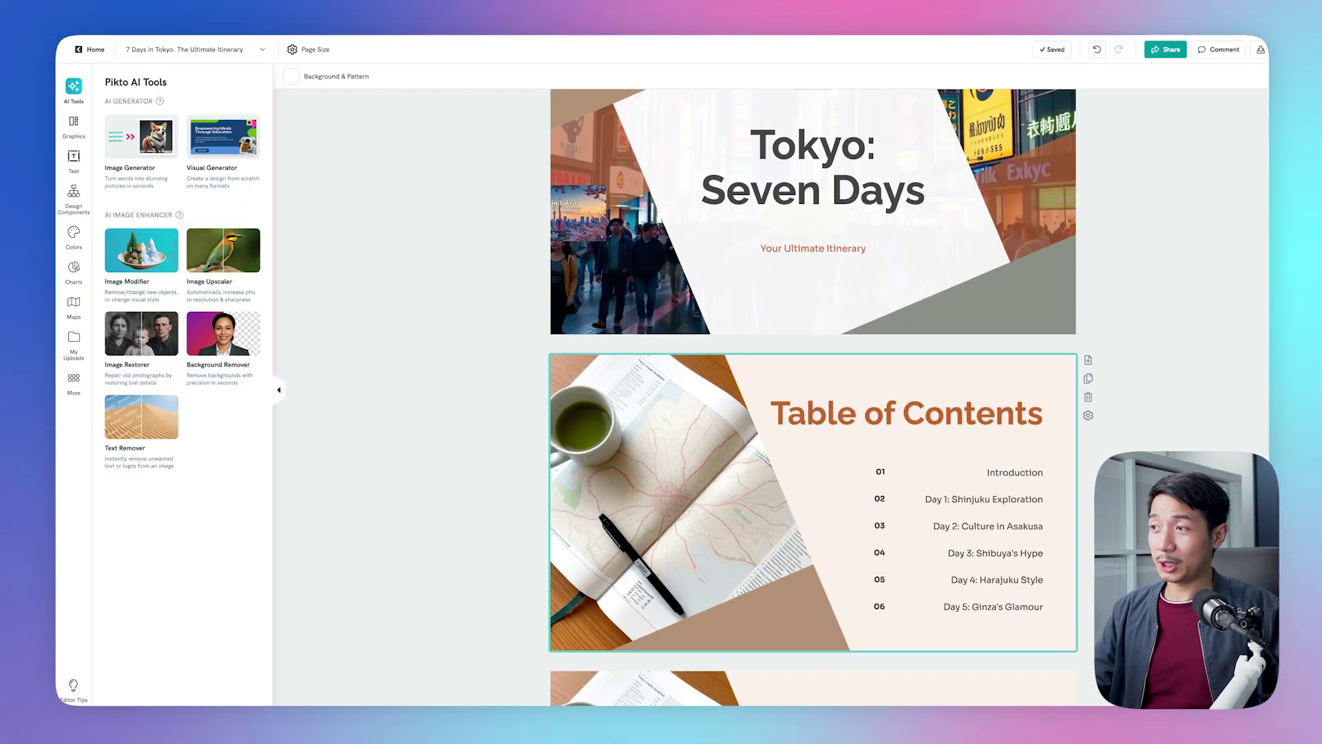
scroll(812, 413, "down", 10)
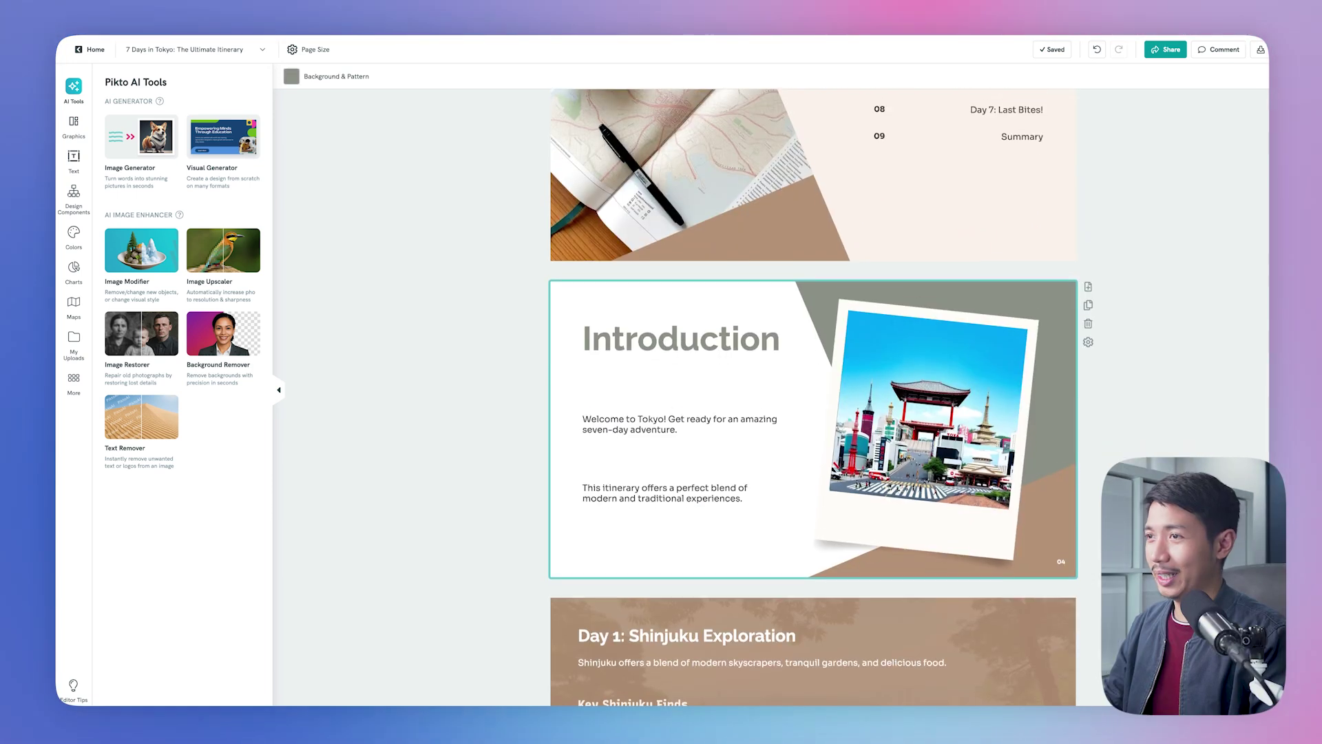
scroll(812, 413, "down", 1)
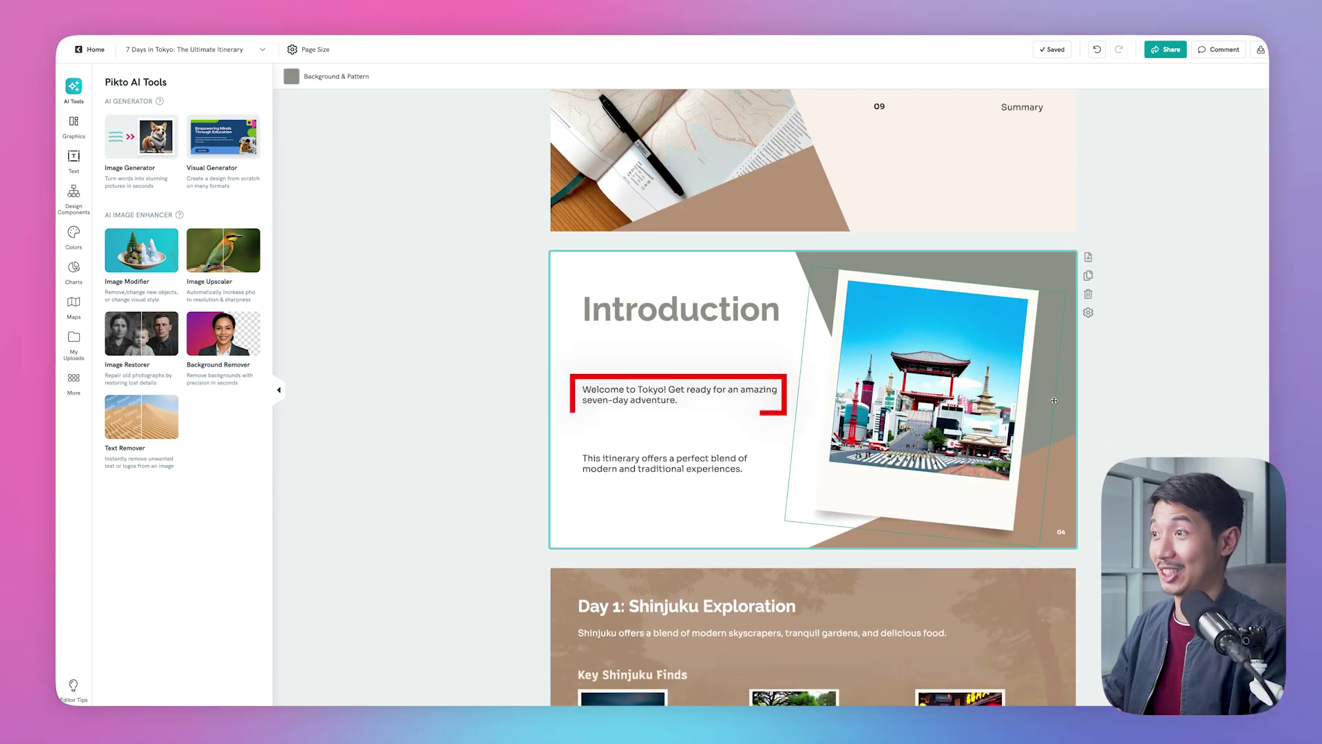
scroll(1053, 400, "down", 7)
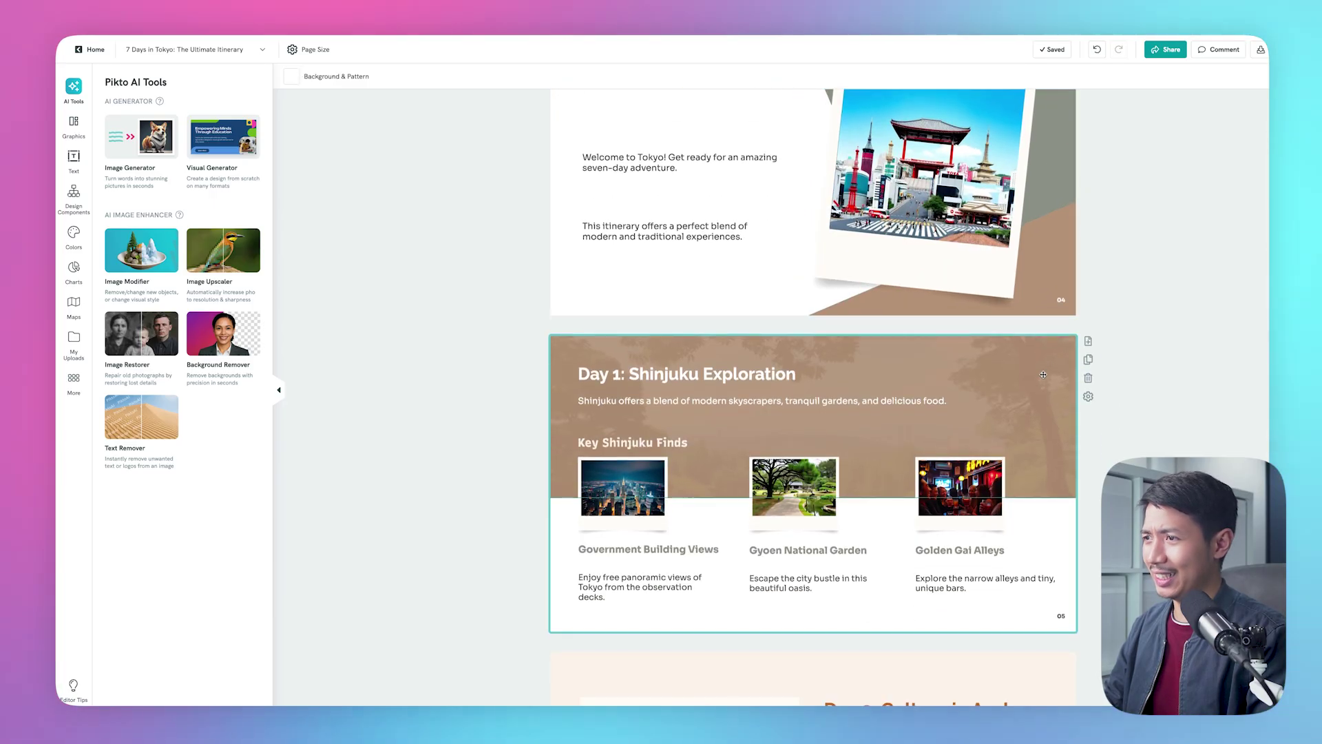
scroll(1044, 373, "down", 1)
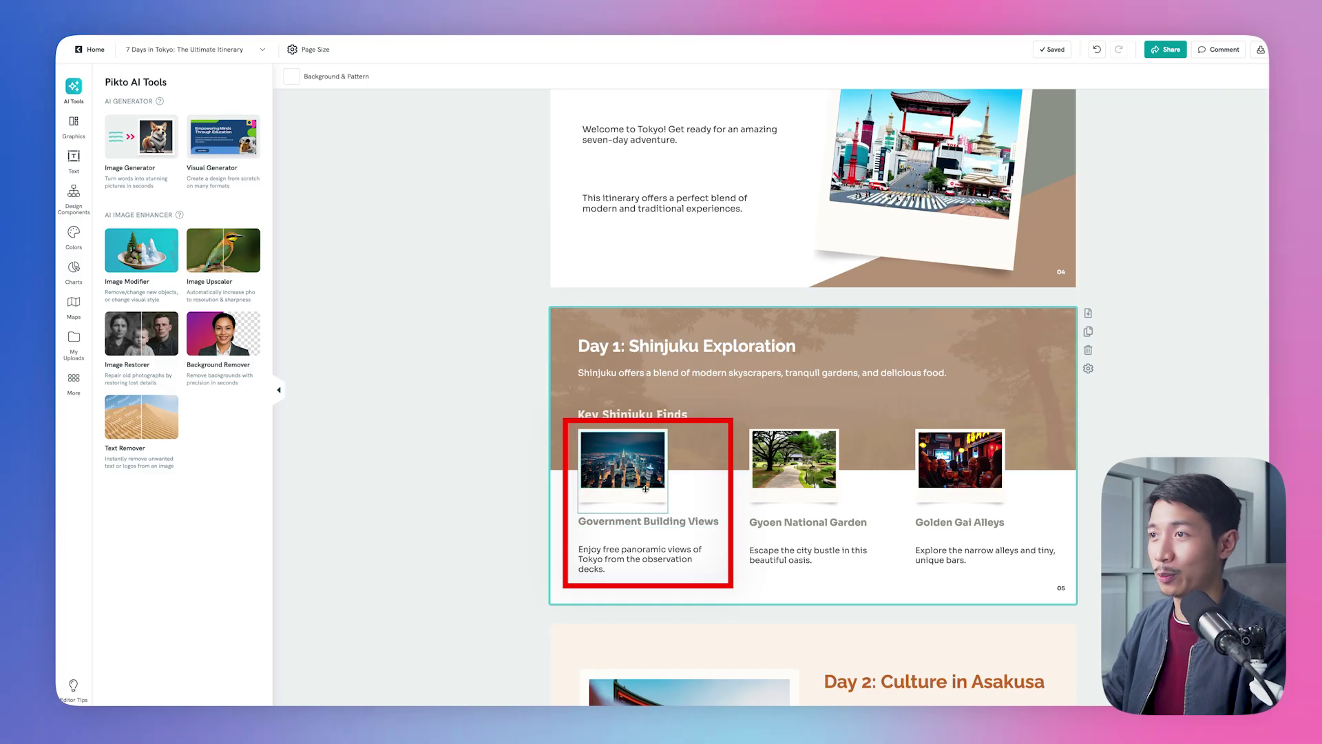
scroll(649, 477, "down", 4)
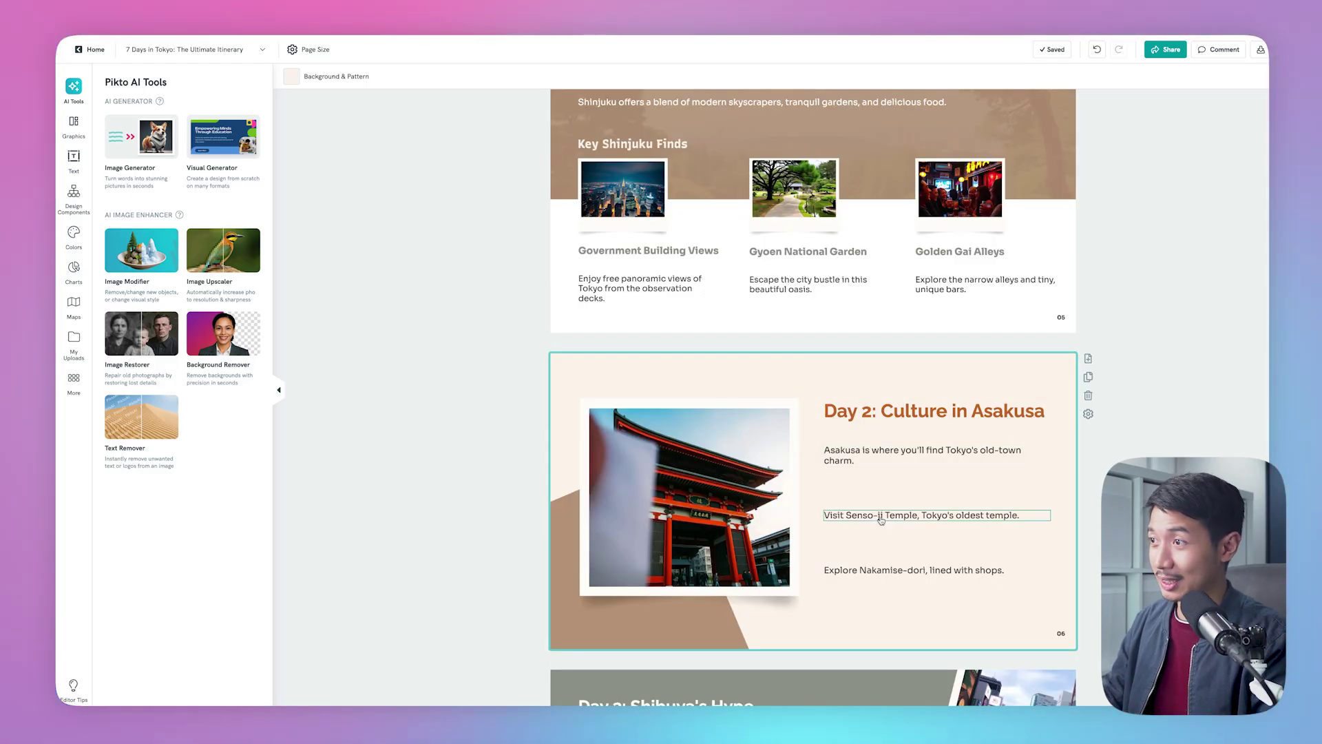
scroll(922, 506, "down", 1)
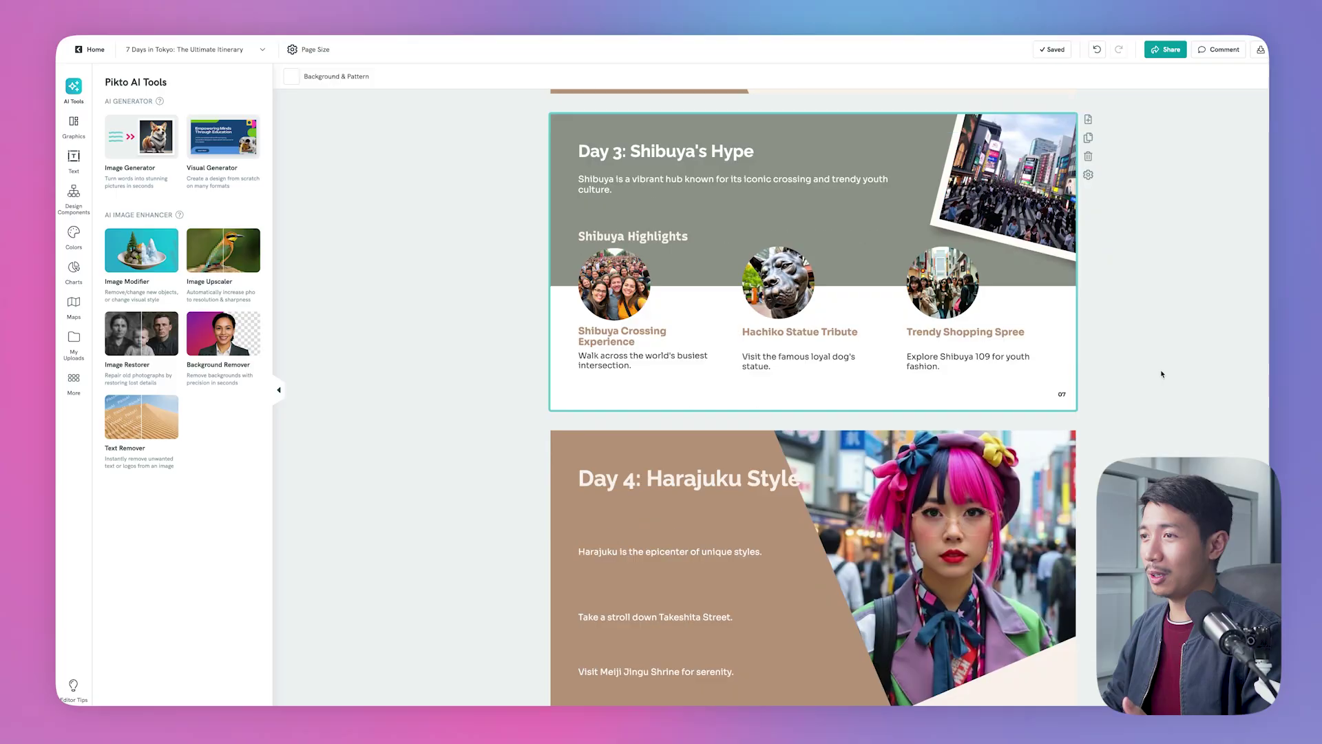
scroll(1171, 370, "down", 2)
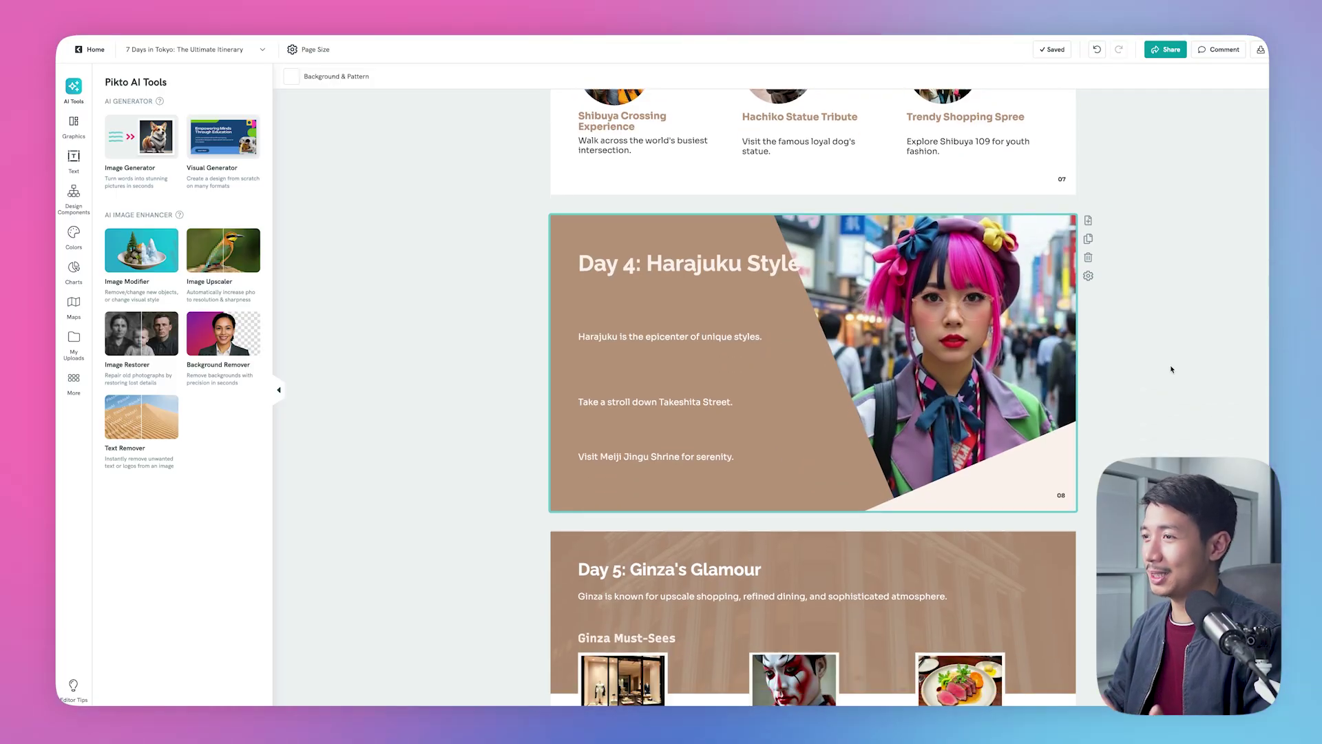
scroll(1167, 349, "down", 15)
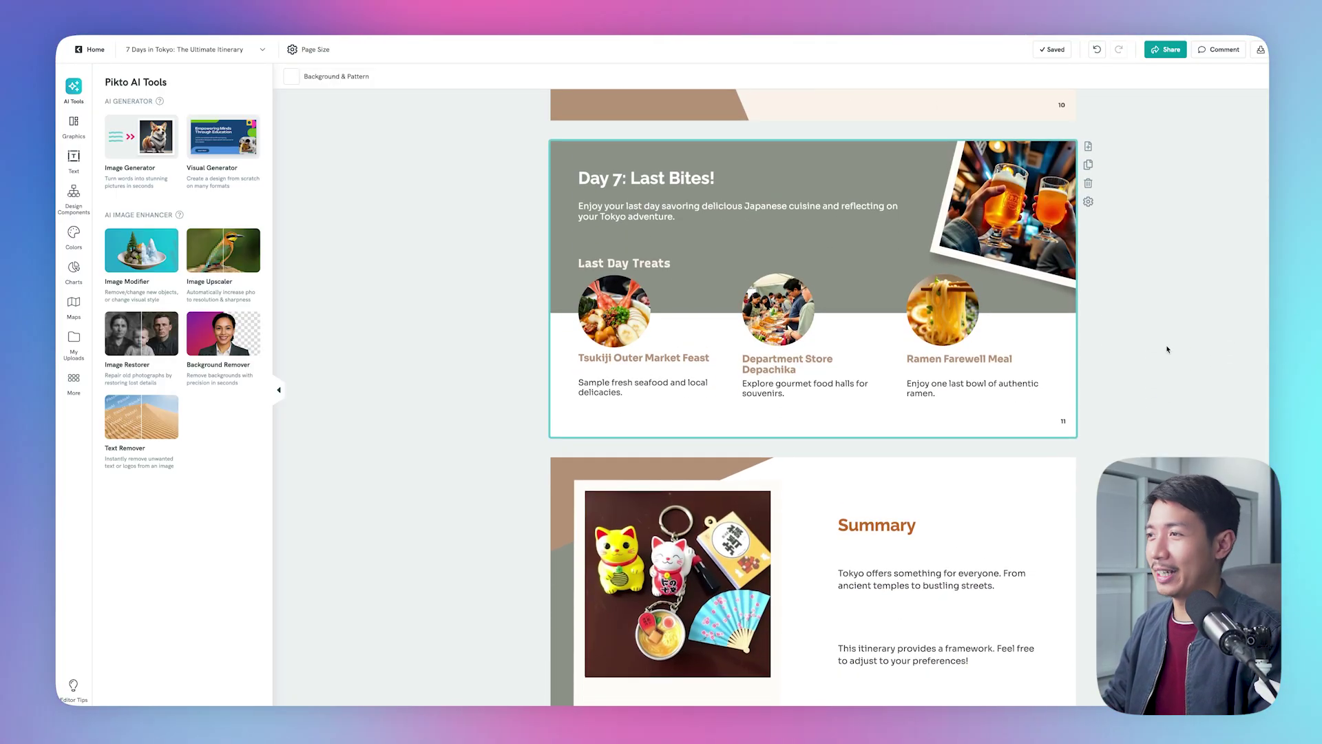
scroll(1167, 349, "down", 1)
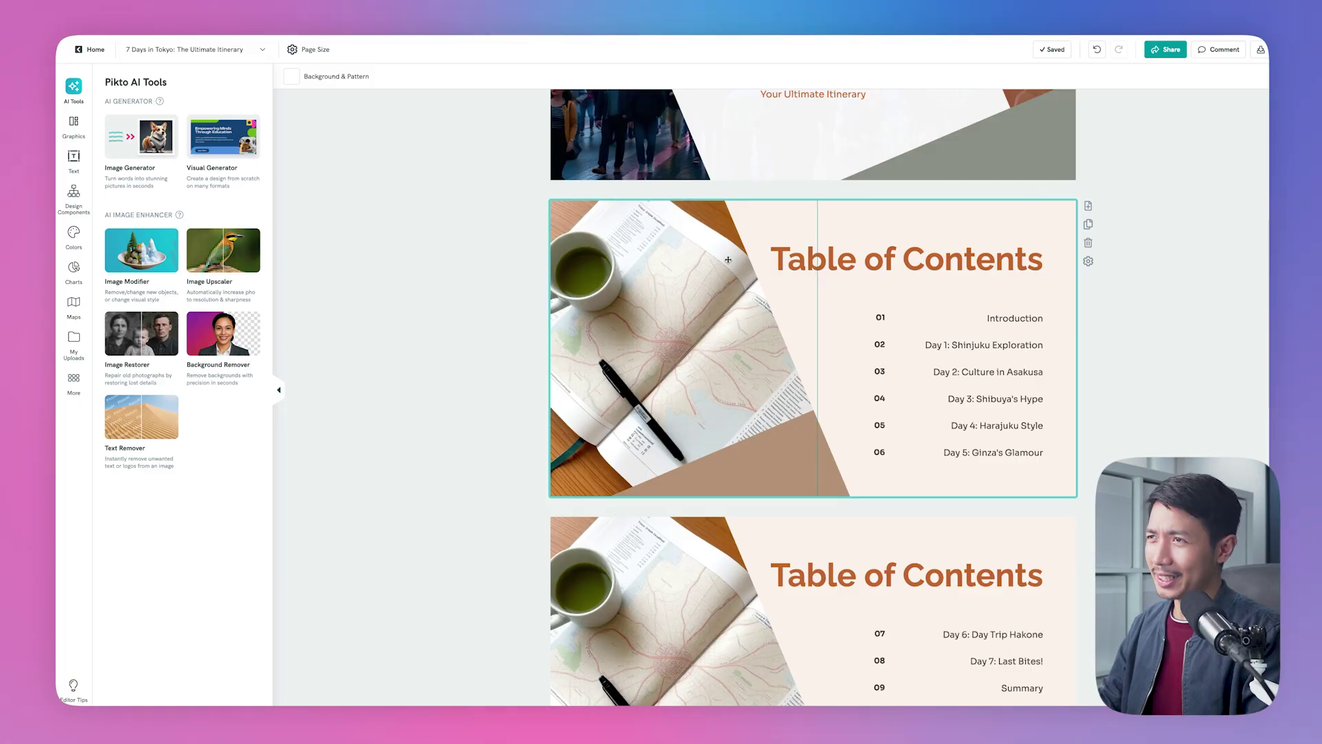
Use Image Modifier to turn the Table of Contents green tea into frothy matcha, and save.
left_click(618, 287)
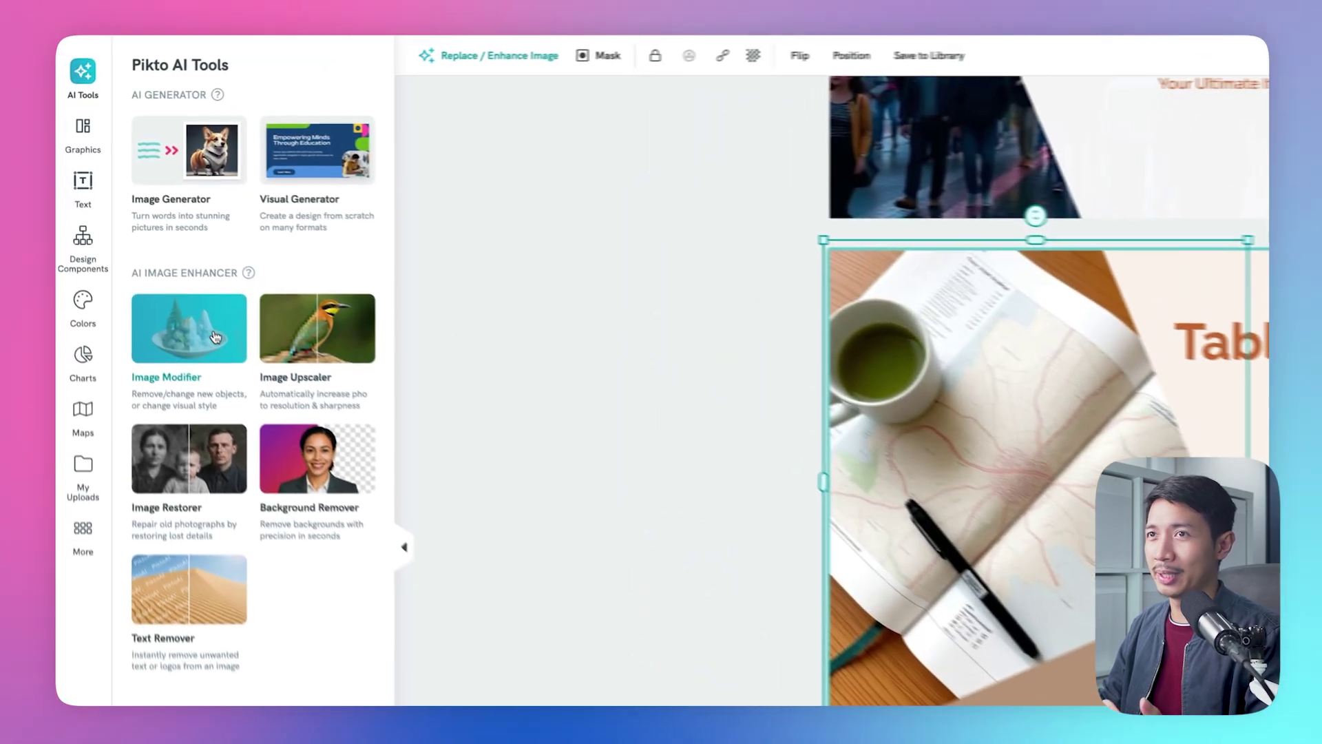
left_click(157, 254)
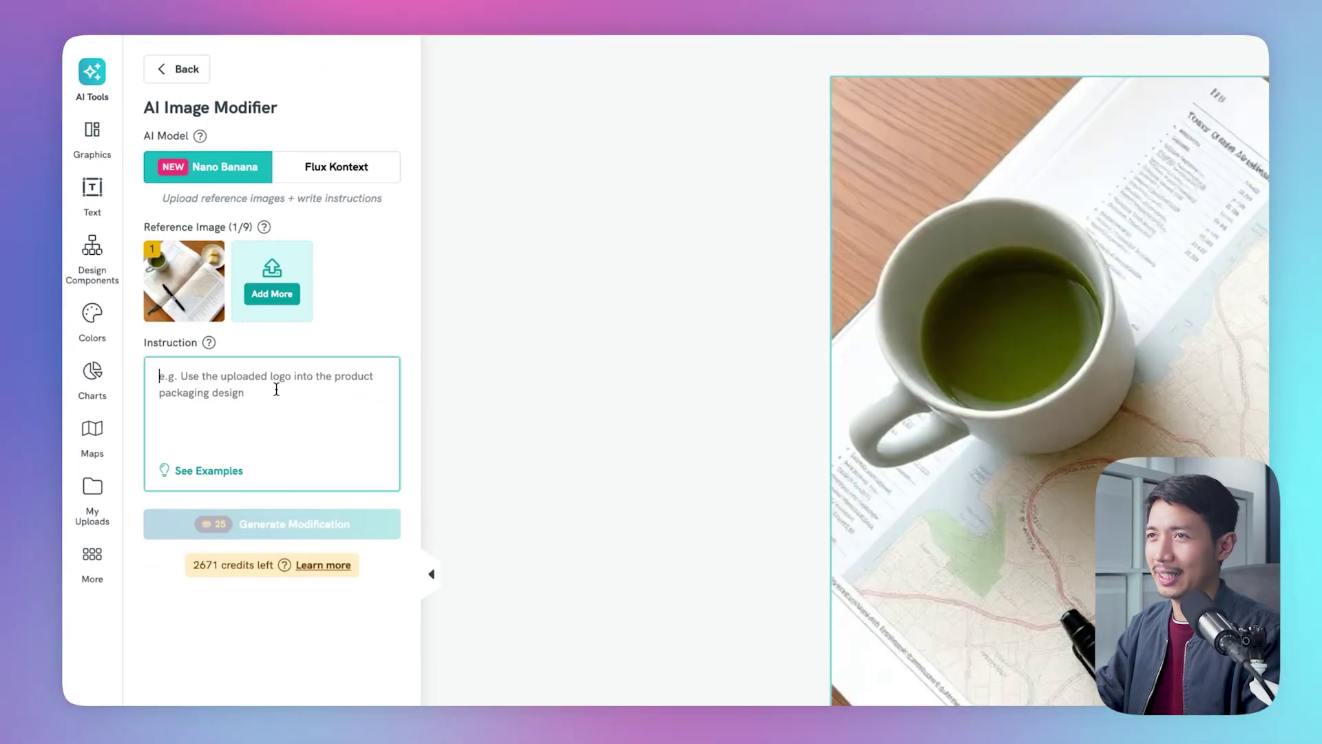
type("convert the cup of gree")
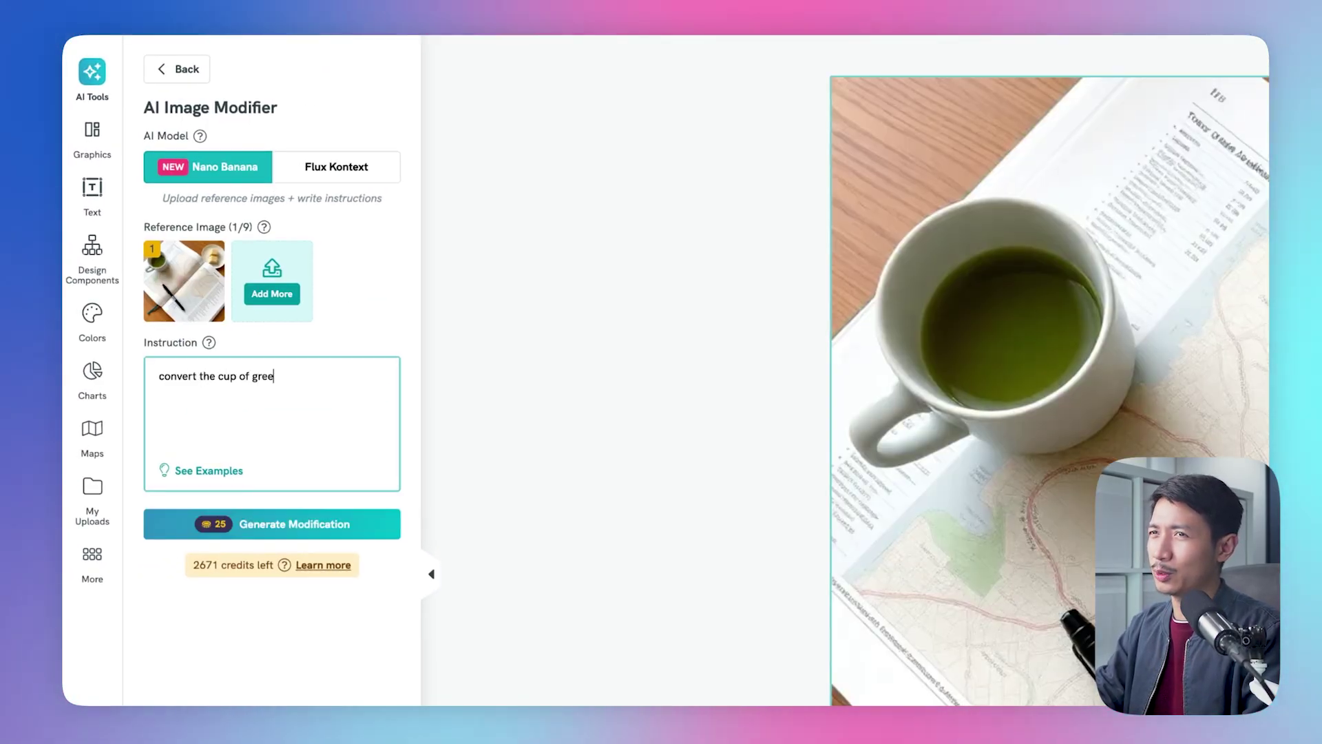
type("n tea to a f")
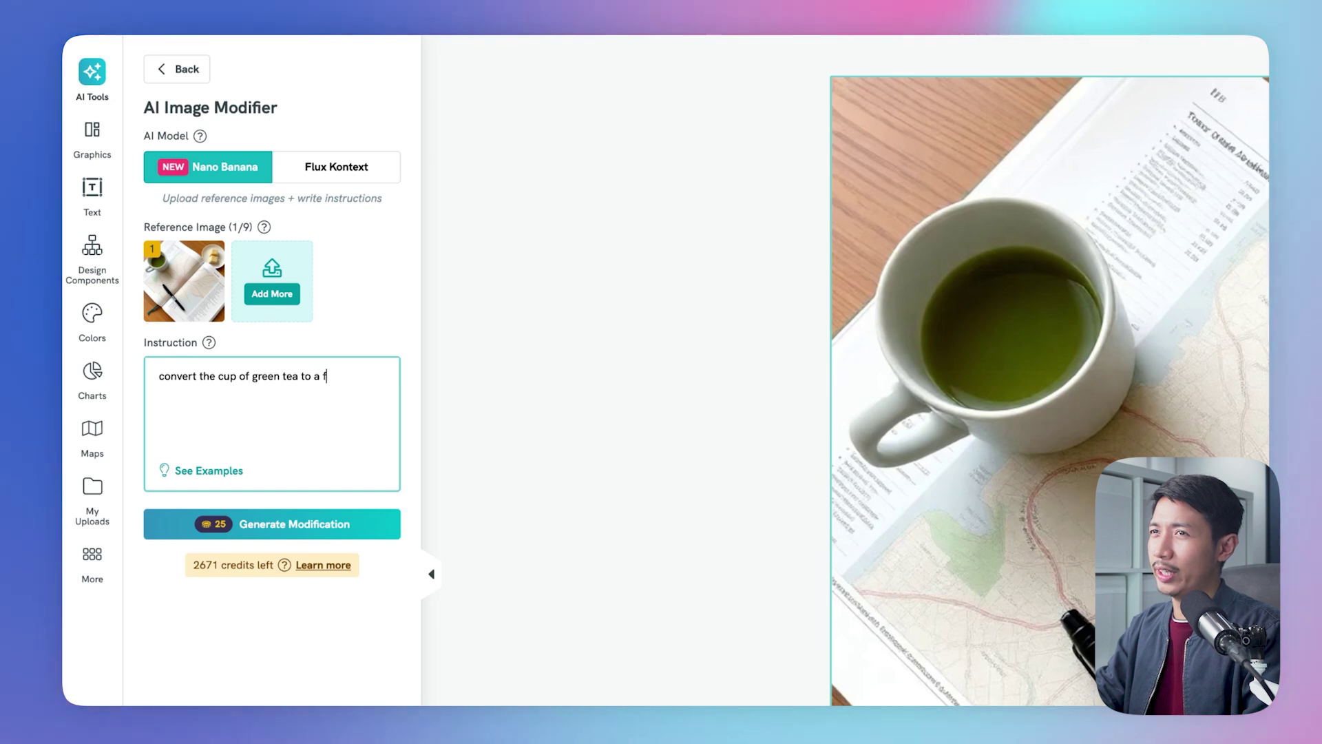
type("rothy mug of matcha")
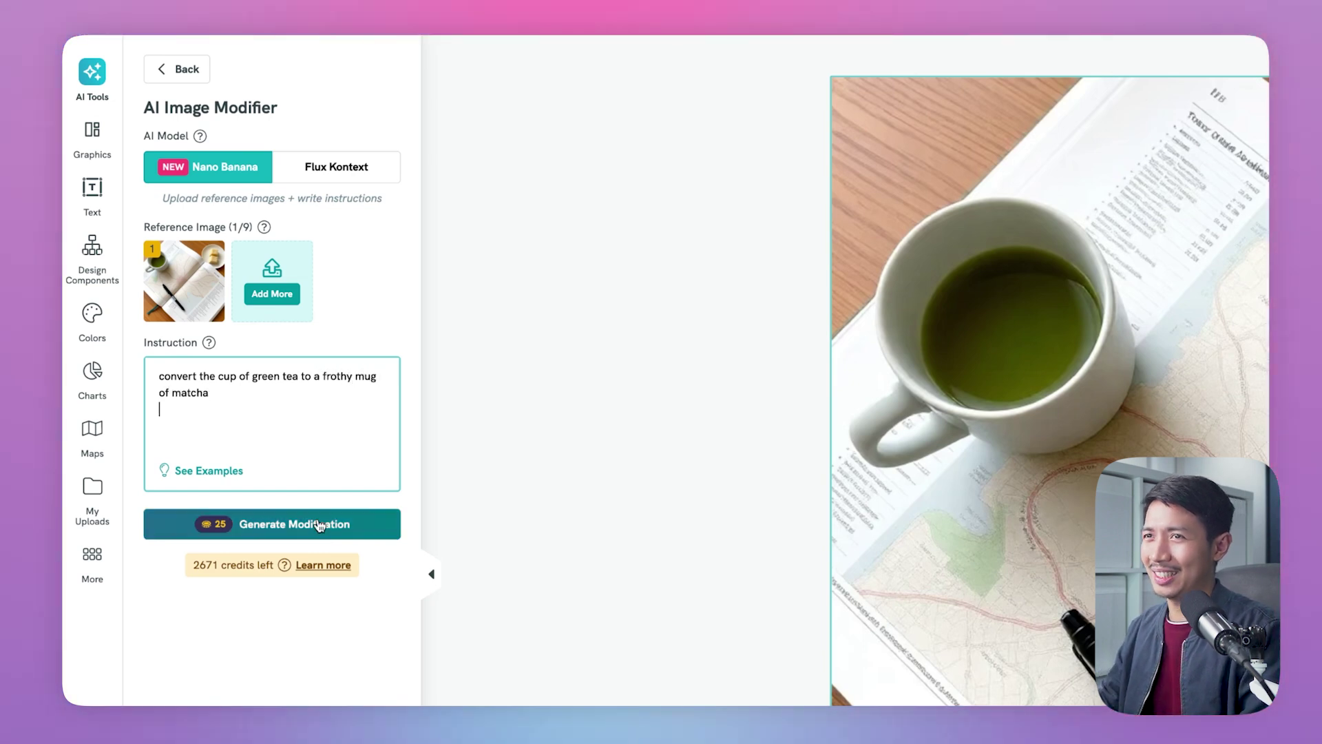
left_click(318, 525)
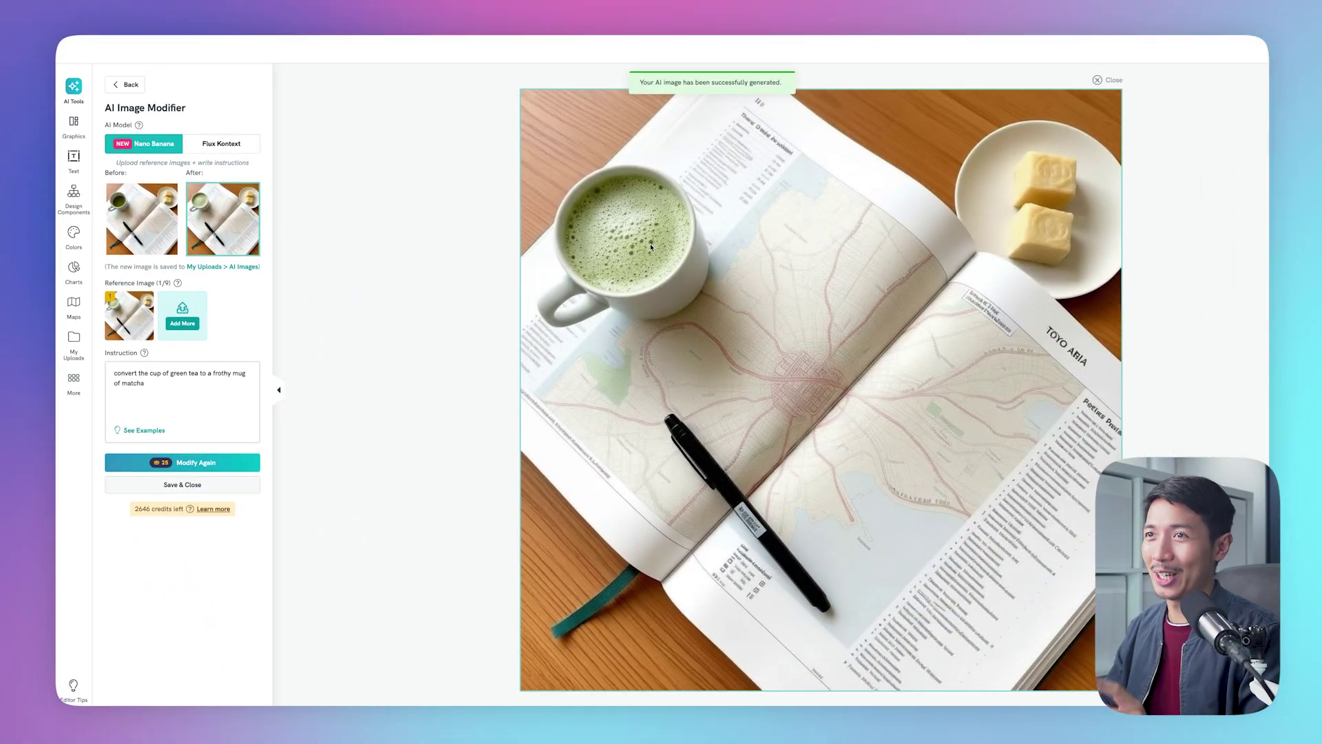
left_click(131, 84)
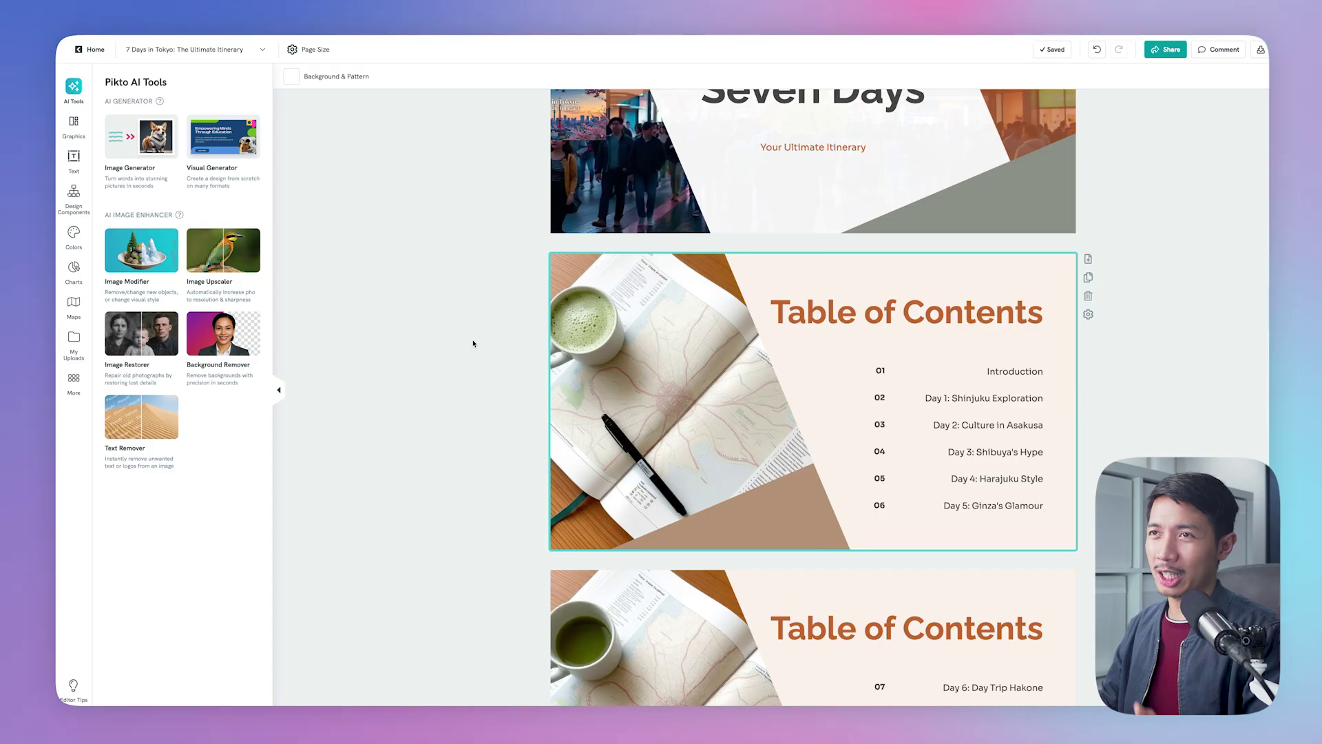
Upscale the Trip Overview image file 6x with the Image Upscaler.
left_click(234, 256)
key("super+Tab")
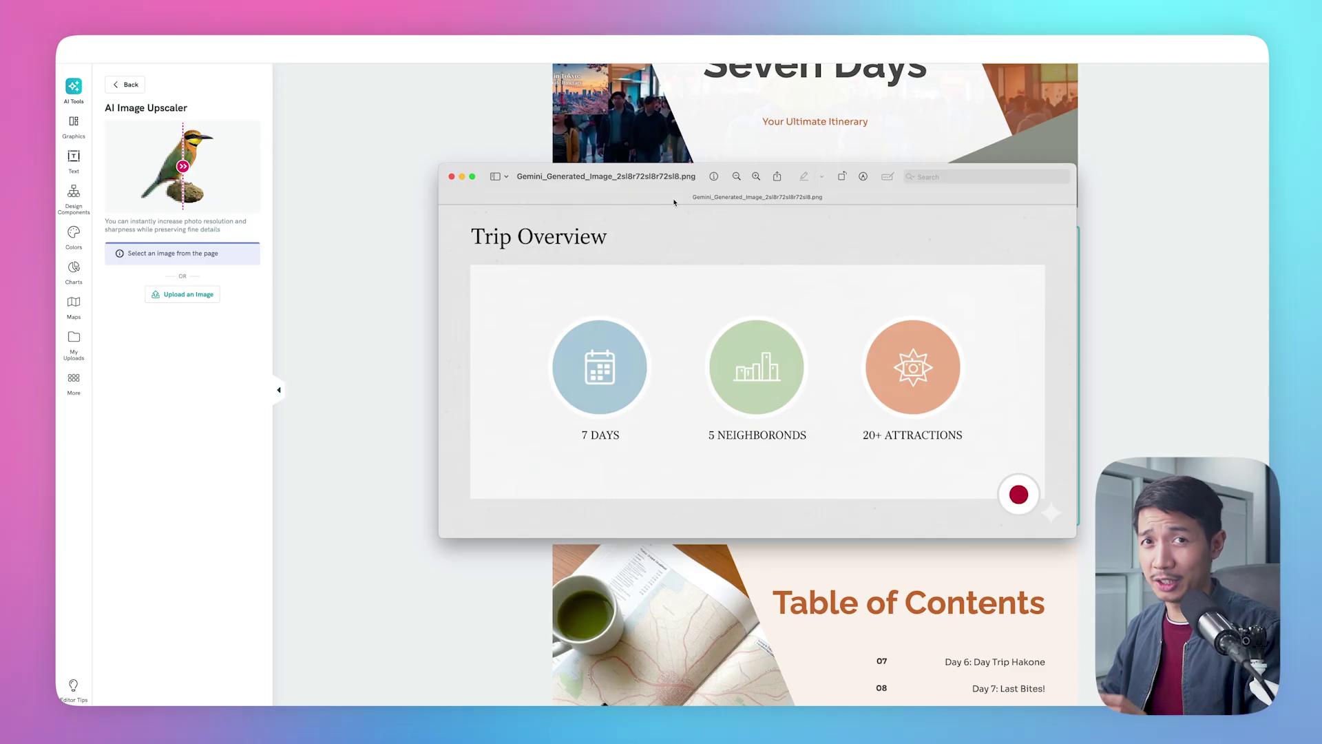
left_click_drag(674, 201, 210, 193)
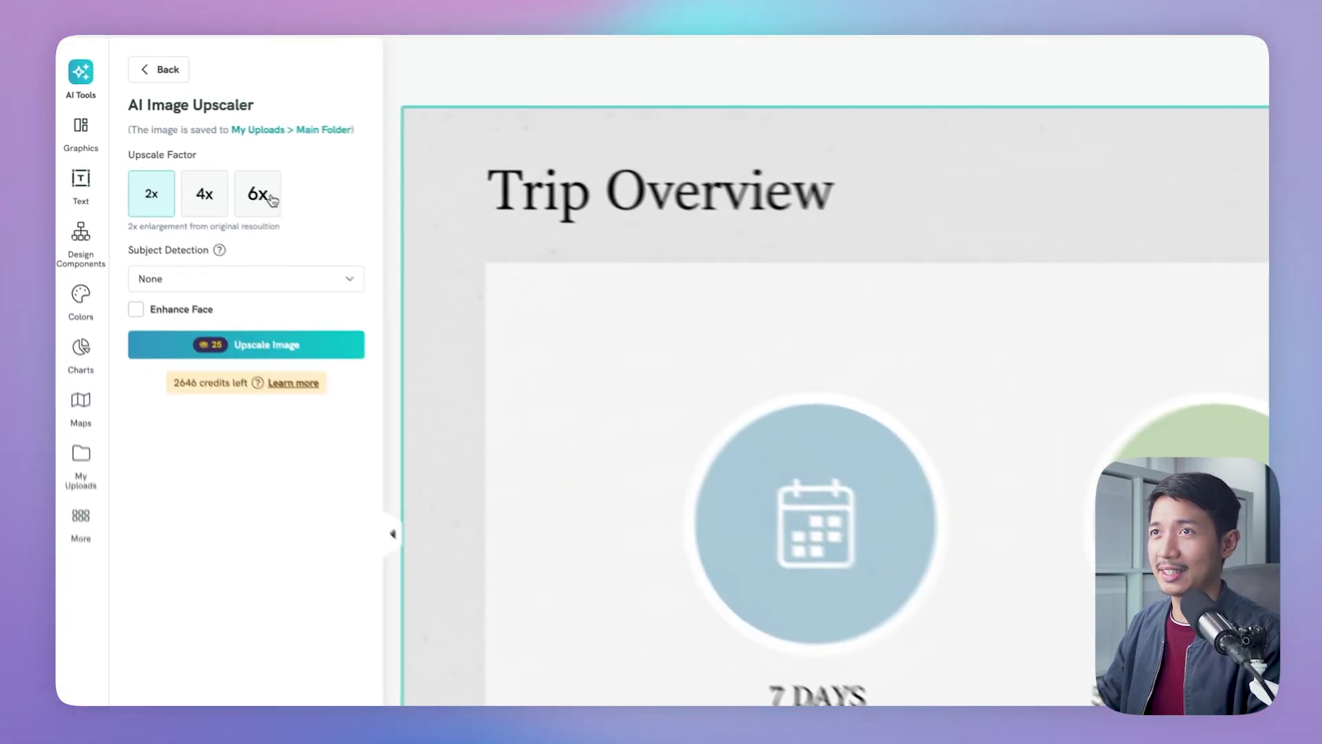
left_click(282, 203)
left_click(329, 363)
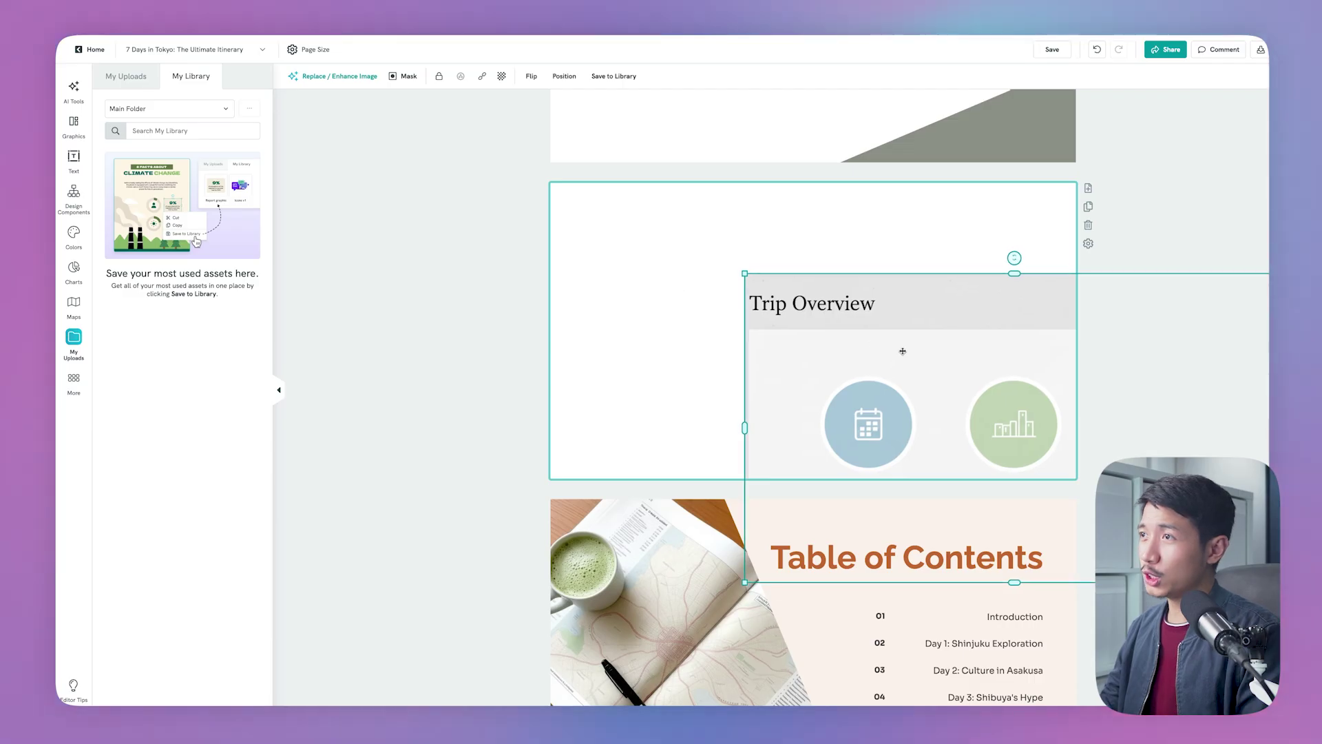
Place and resize the upscaled Trip Overview image on the slide after the title page.
left_click_drag(900, 351, 709, 262)
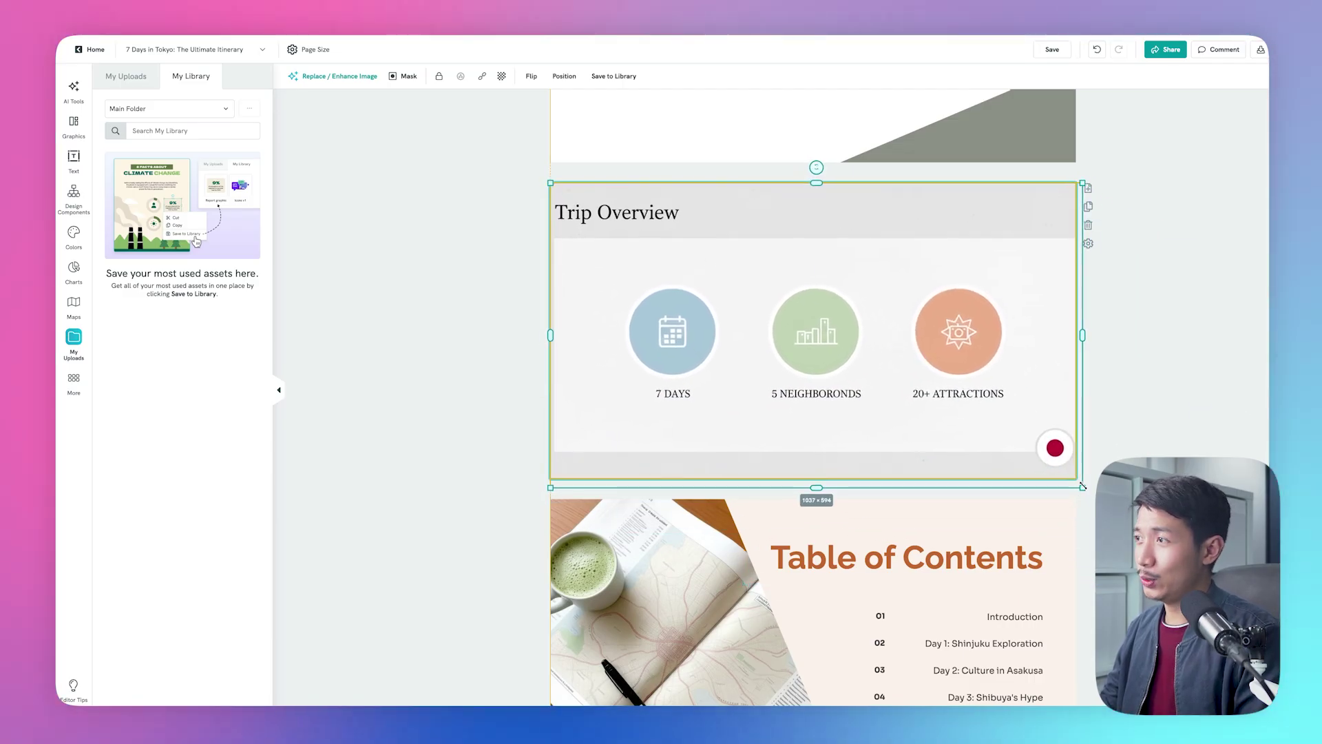
left_click_drag(1082, 486, 1083, 487)
scroll(897, 530, "up", 3)
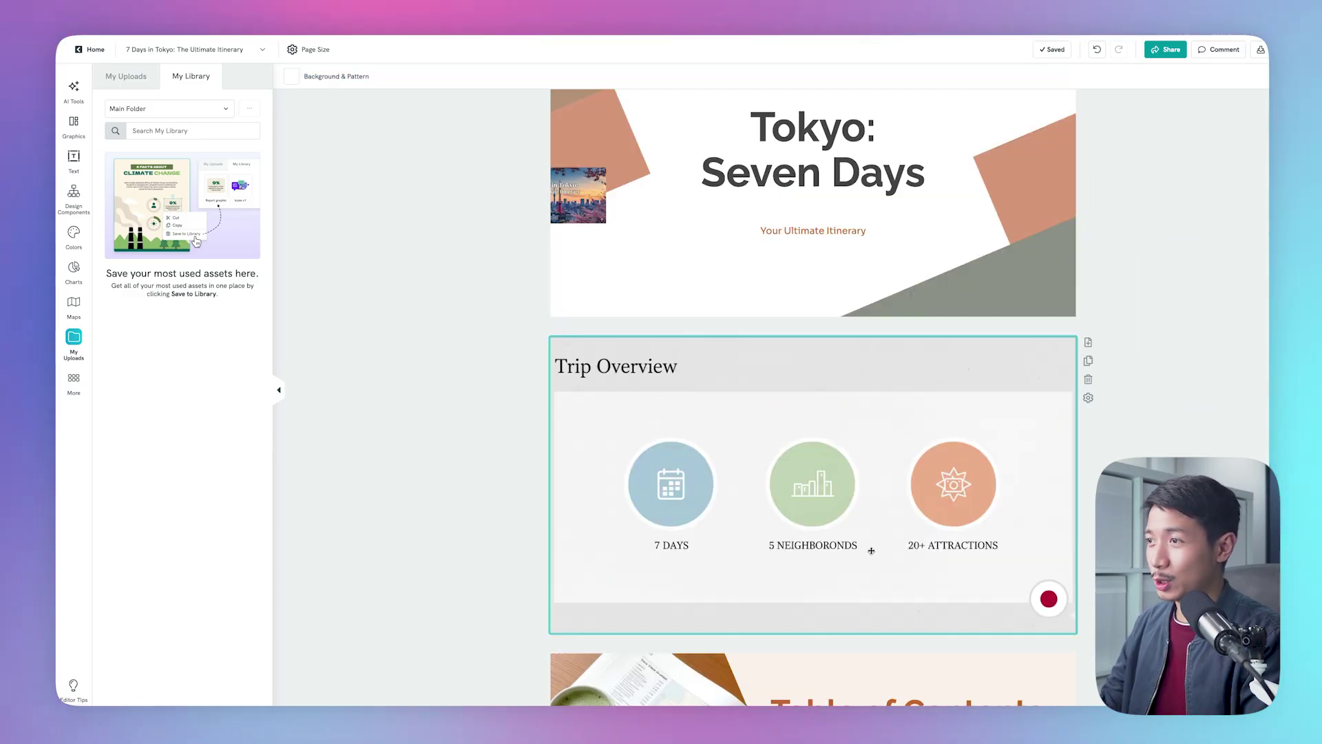
Strip the street backdrop from the Day 4: Harajuku Style portrait photo with Background Remover.
scroll(860, 160, "down", 5)
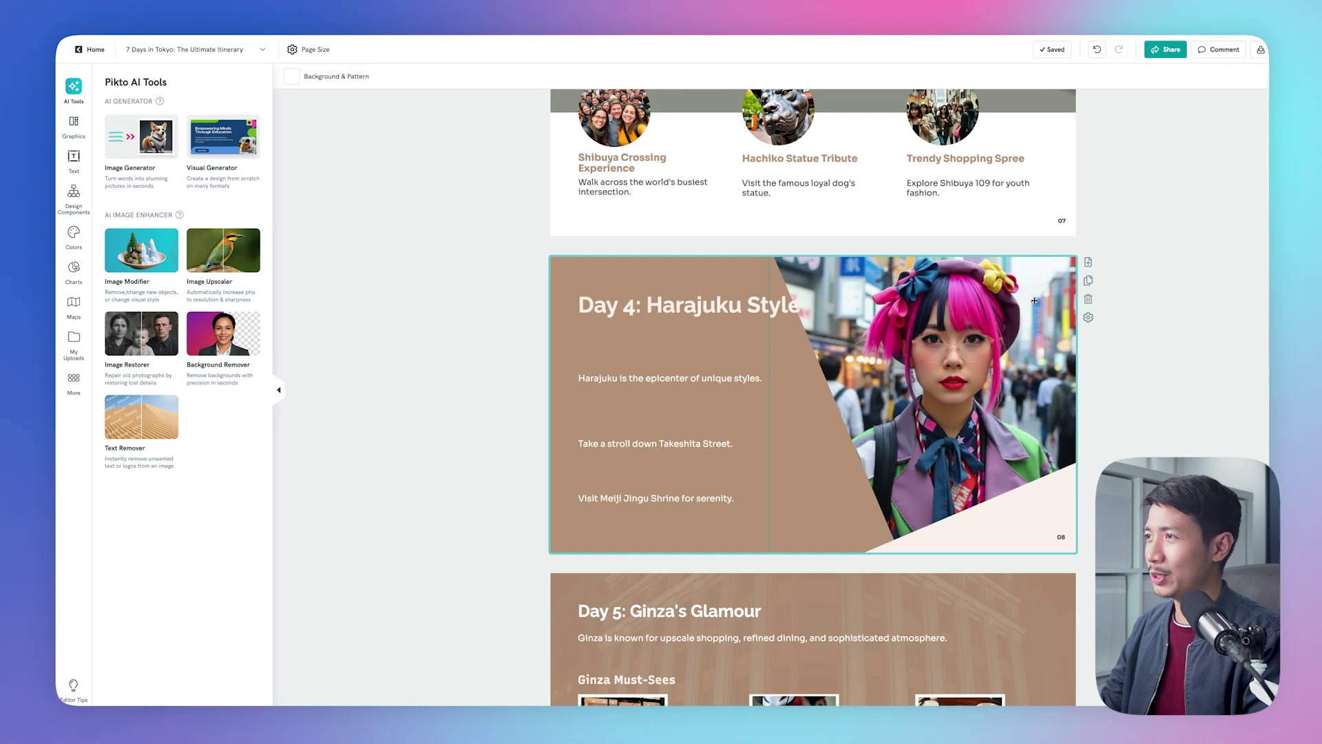
left_click(1034, 301)
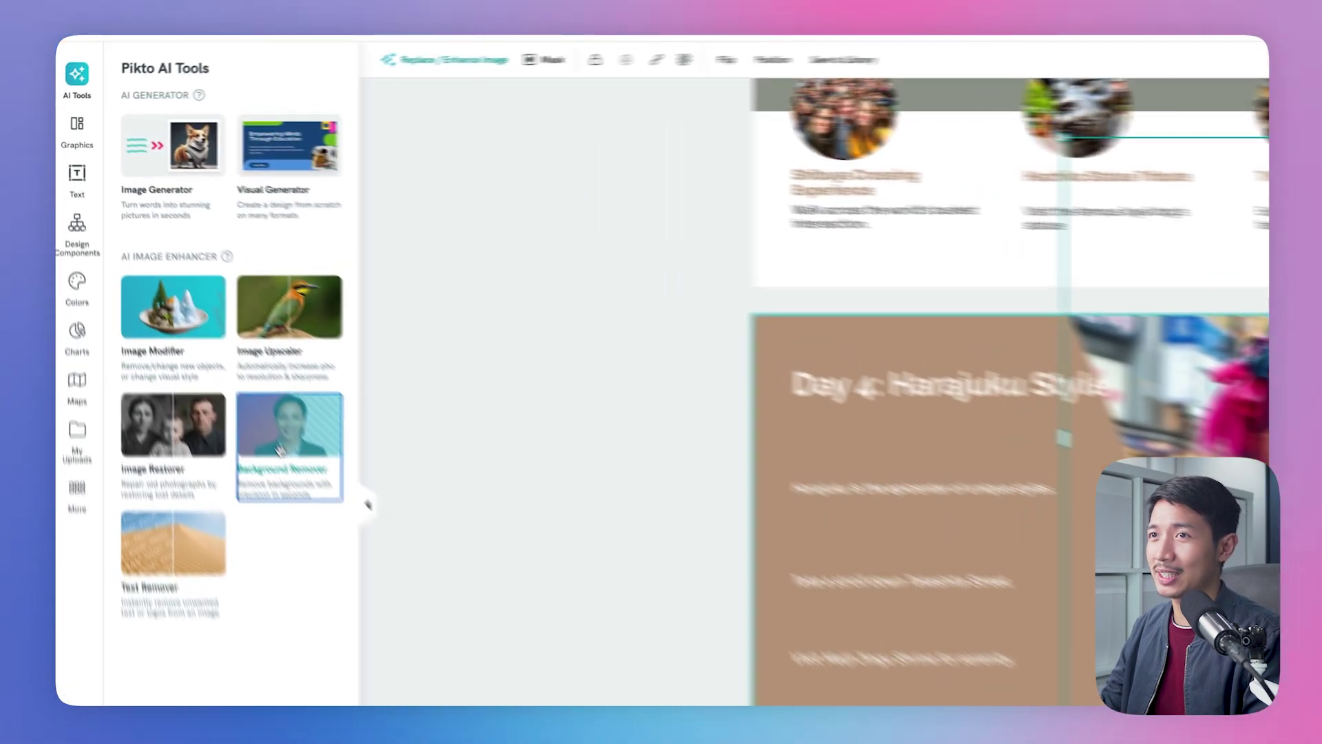
left_click(279, 451)
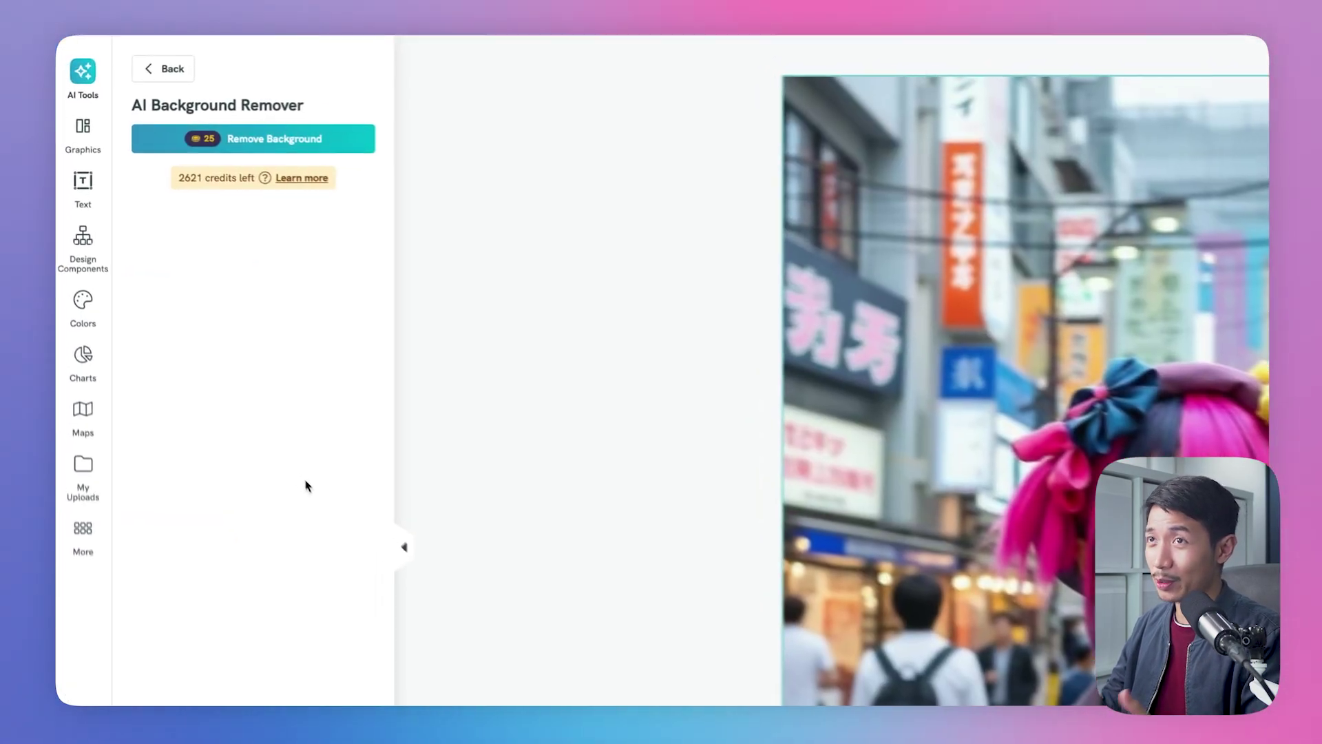
left_click(283, 143)
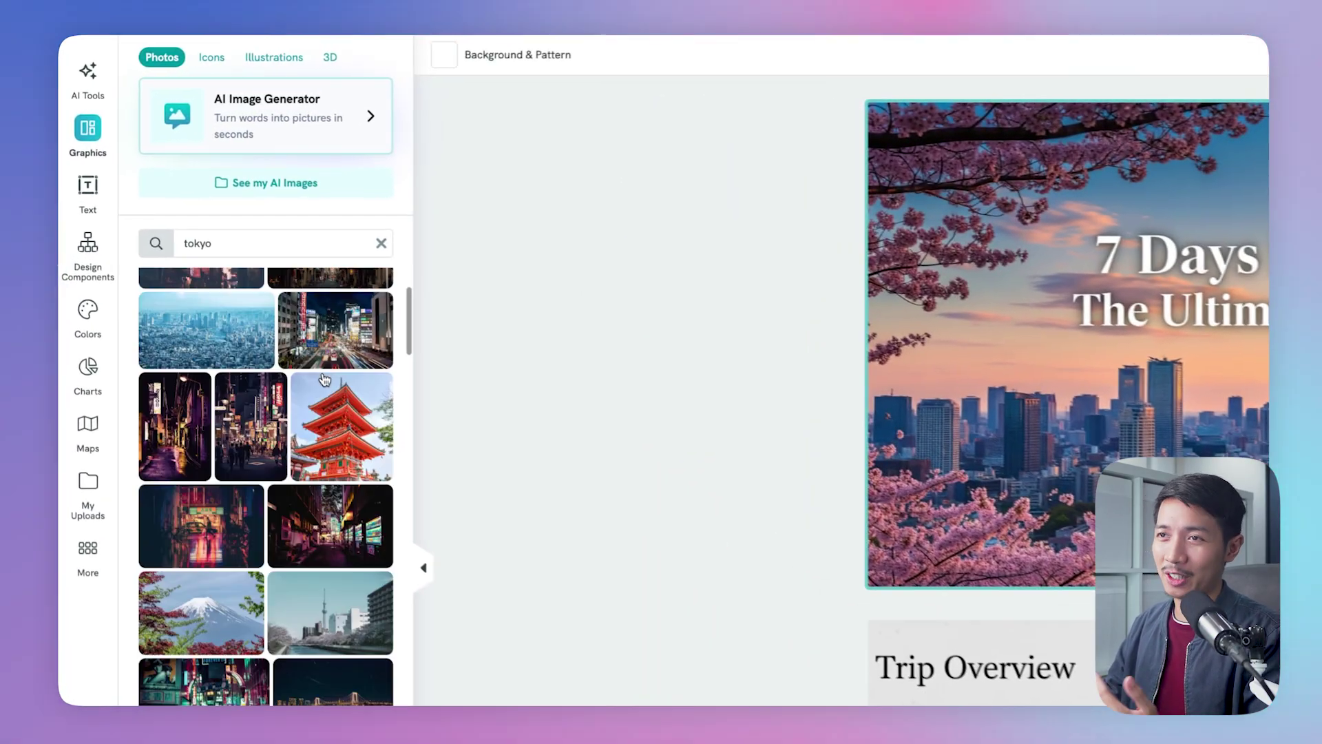
Browse the Icons, Illustrations and 3D graphics tabs.
scroll(323, 379, "down", 5)
left_click(212, 57)
left_click(272, 63)
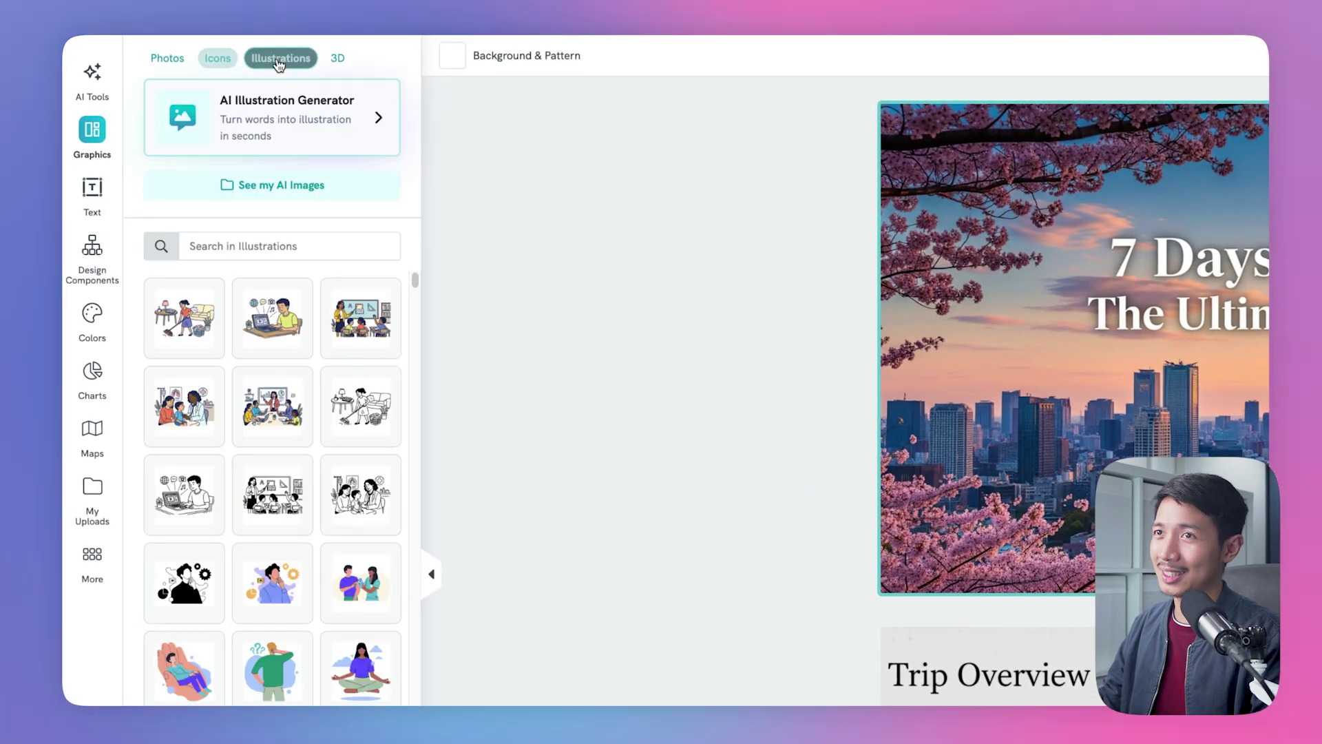
left_click(338, 58)
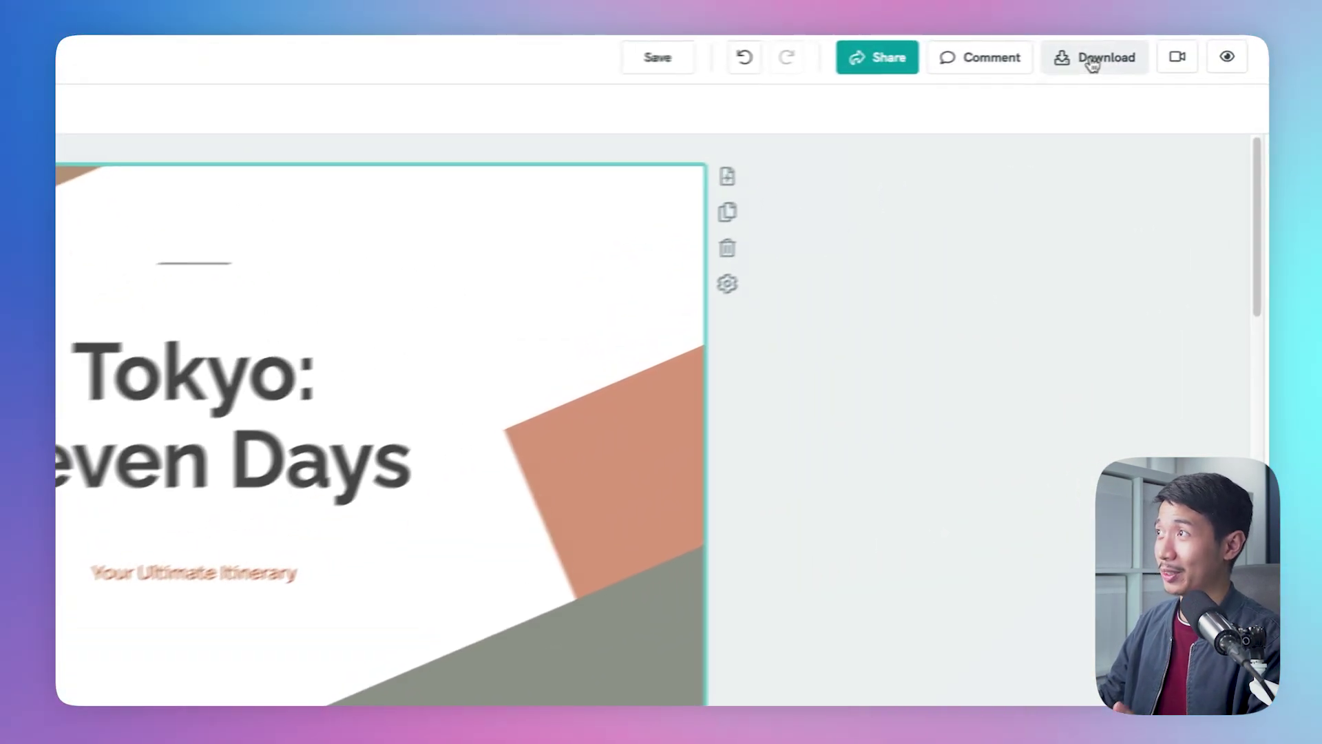
Download the Tokyo itinerary deck in PowerPoint format.
left_click(1264, 49)
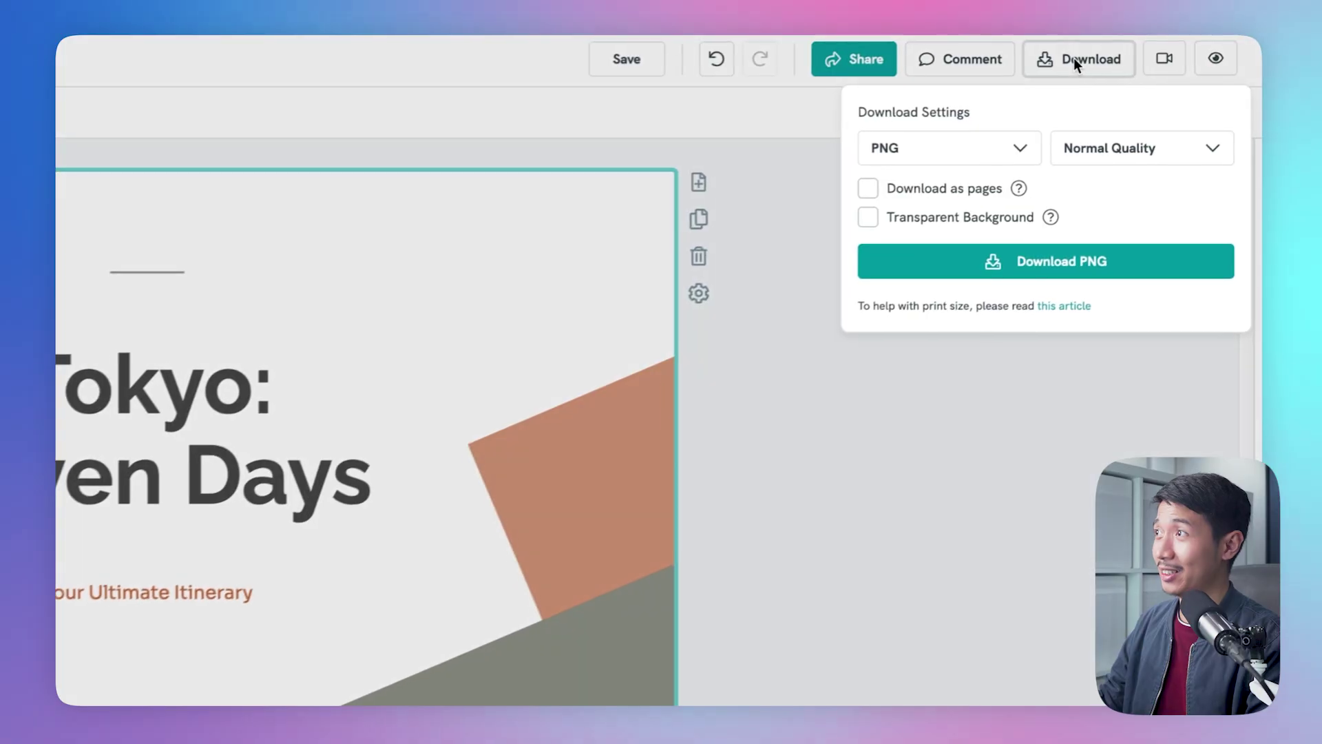
left_click(968, 147)
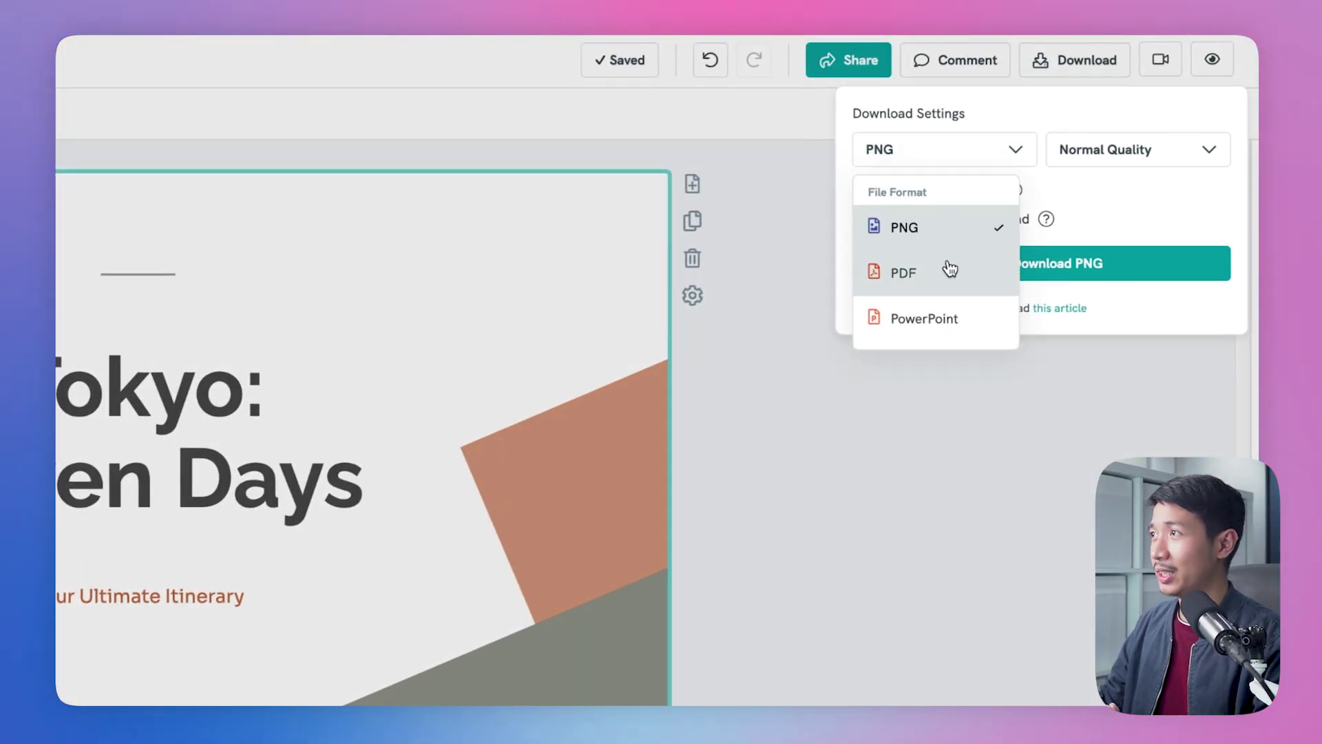
left_click(976, 315)
left_click(1064, 236)
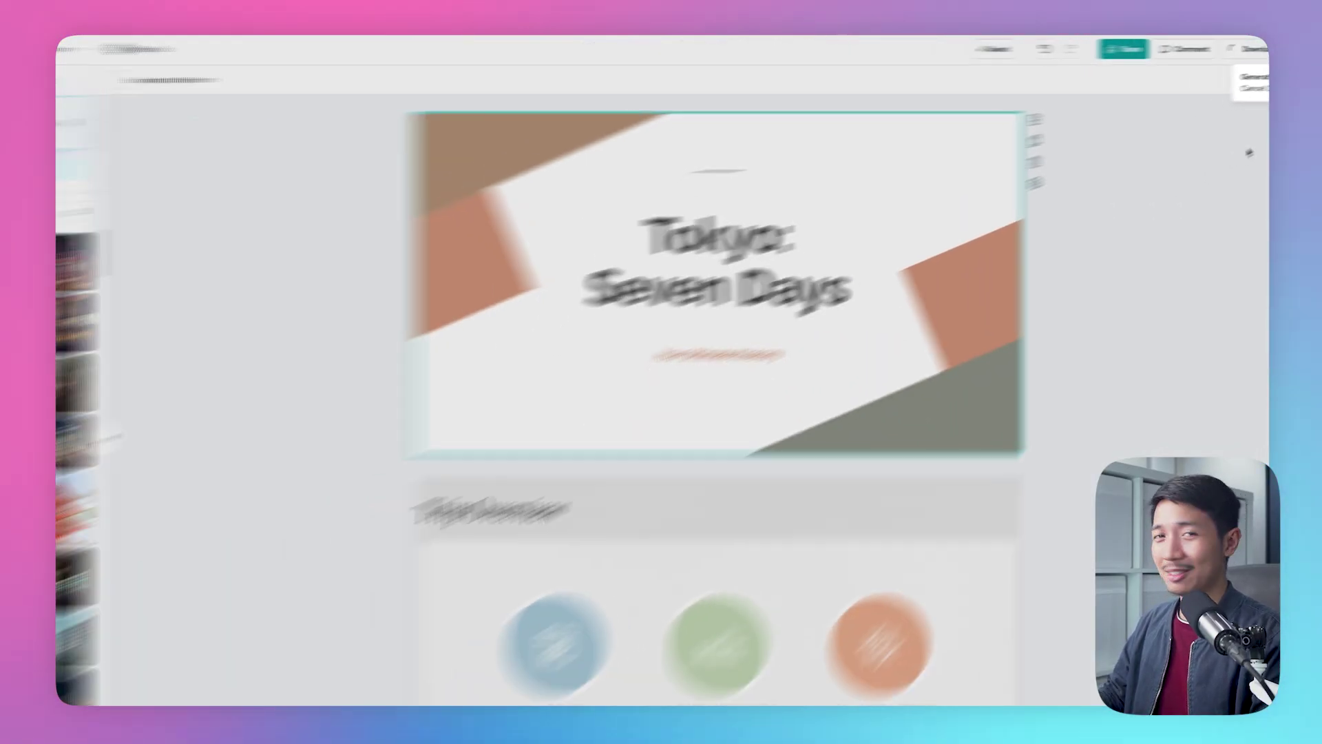